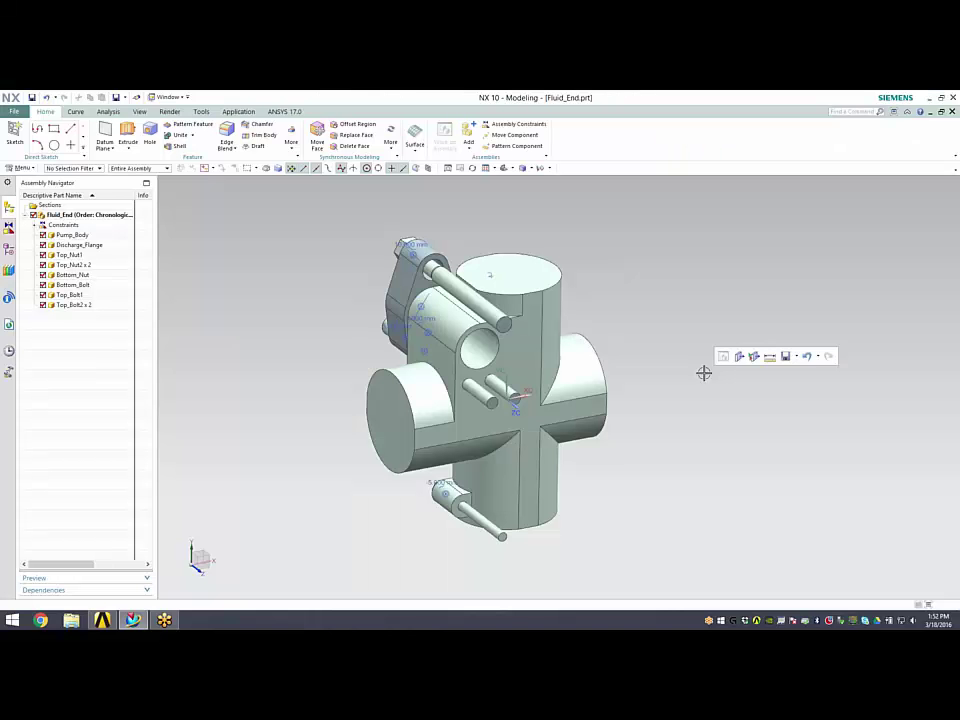
Orbit the Fluid_End assembly through several orientations, ending on a front view
{"action": "middle_click_drag", "start_coordinate": [353, 339], "coordinate": [372, 326]}
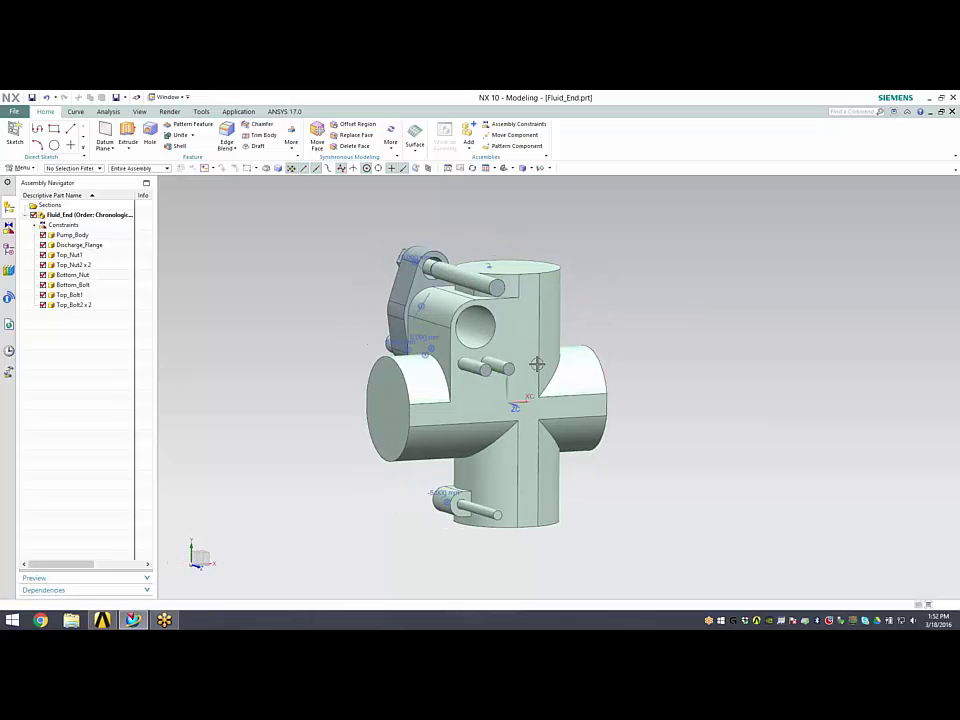
{"action": "middle_click_drag", "start_coordinate": [609, 379], "coordinate": [673, 367]}
{"action": "middle_click_drag", "start_coordinate": [432, 383], "coordinate": [632, 385]}
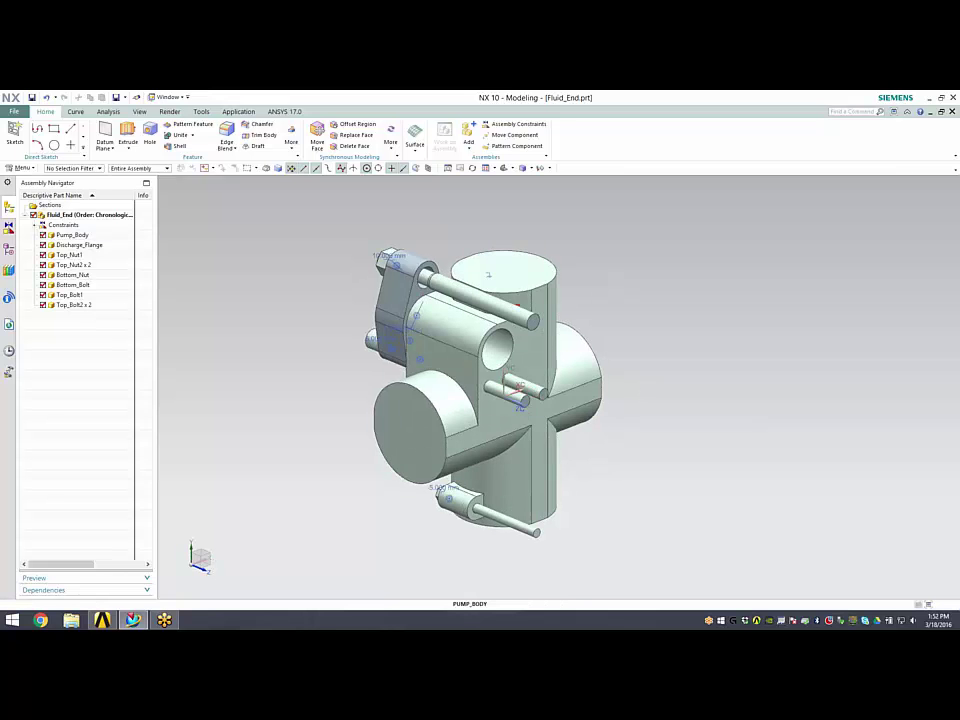
{"action": "middle_click_drag", "start_coordinate": [514, 508], "coordinate": [488, 322]}
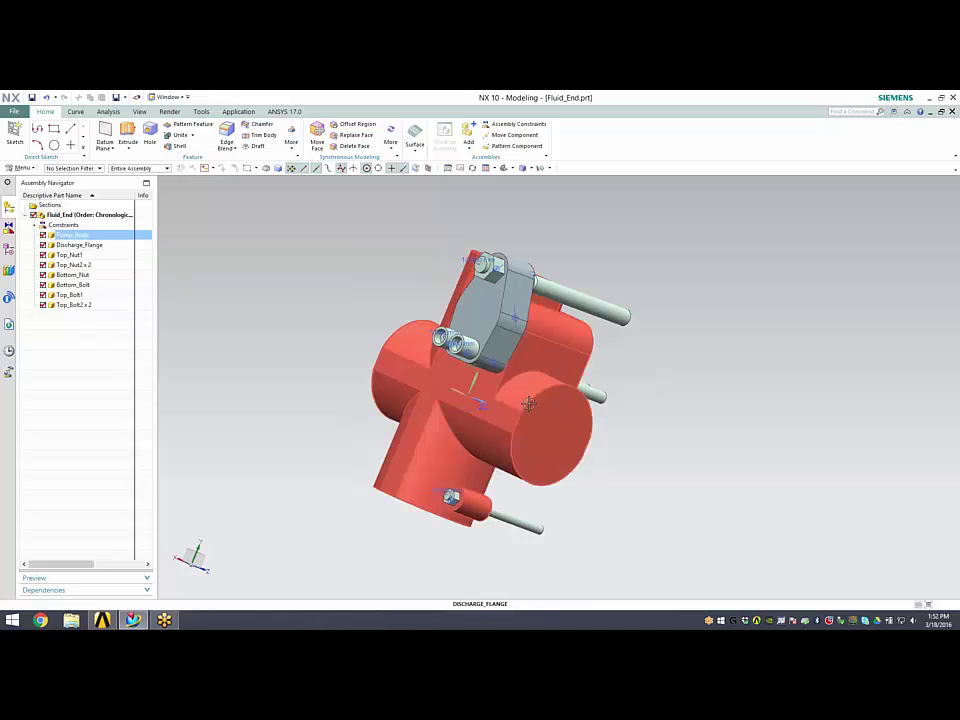
{"action": "middle_click_drag", "start_coordinate": [550, 350], "coordinate": [380, 330]}
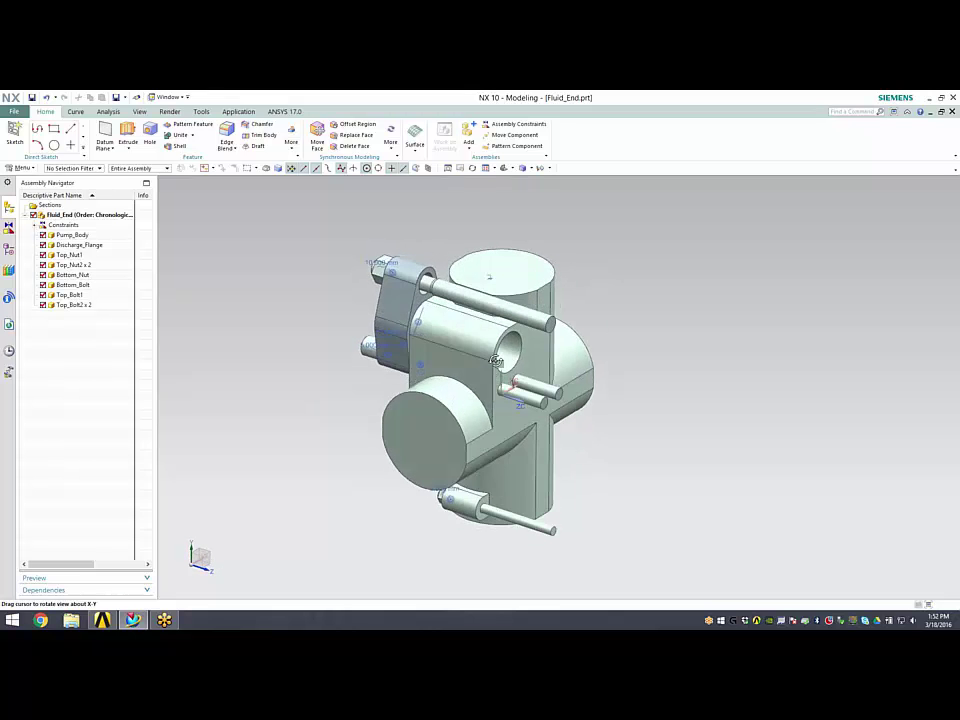
As the Discharge_Flange work part, increase the End distance of its Extrude (4) feature
{"action": "double_click", "coordinate": [74, 246]}
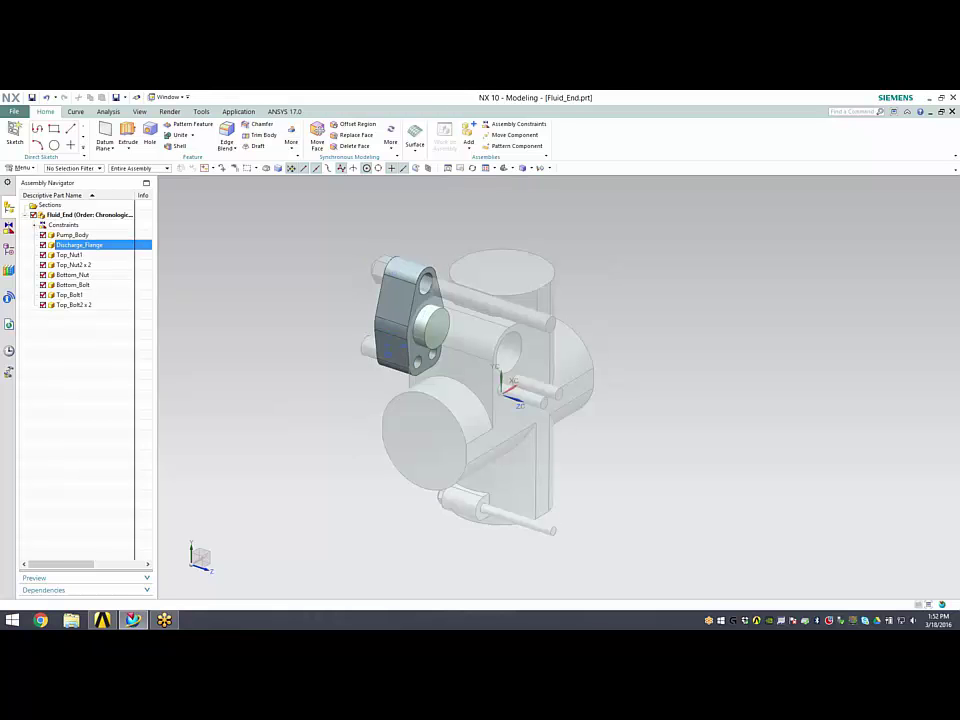
{"action": "left_click", "coordinate": [9, 248]}
{"action": "left_click", "coordinate": [60, 284]}
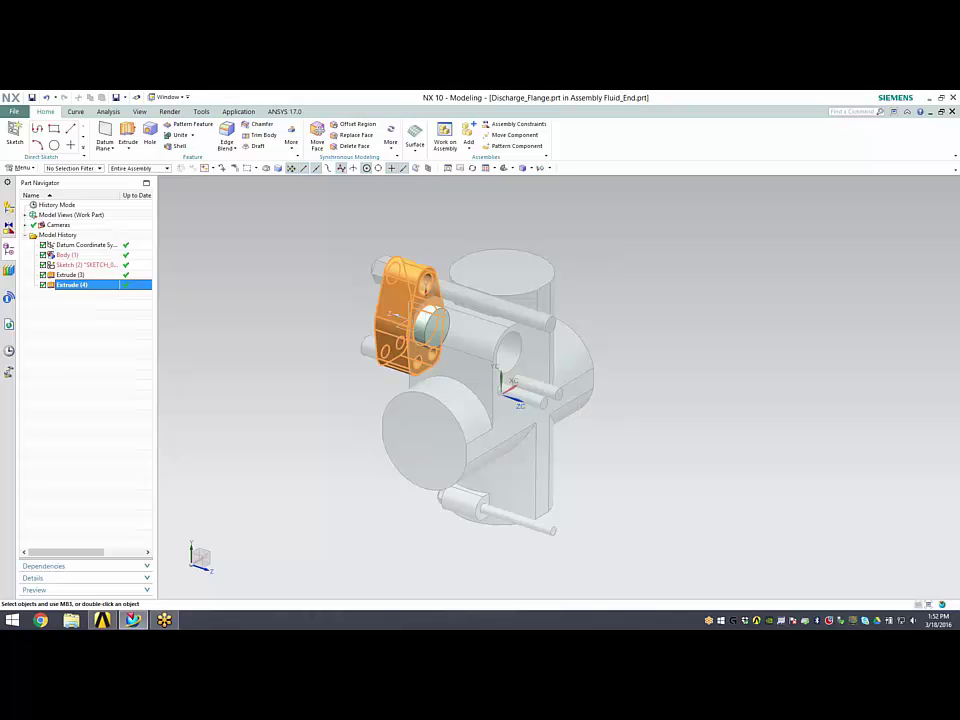
{"action": "double_click", "coordinate": [70, 284]}
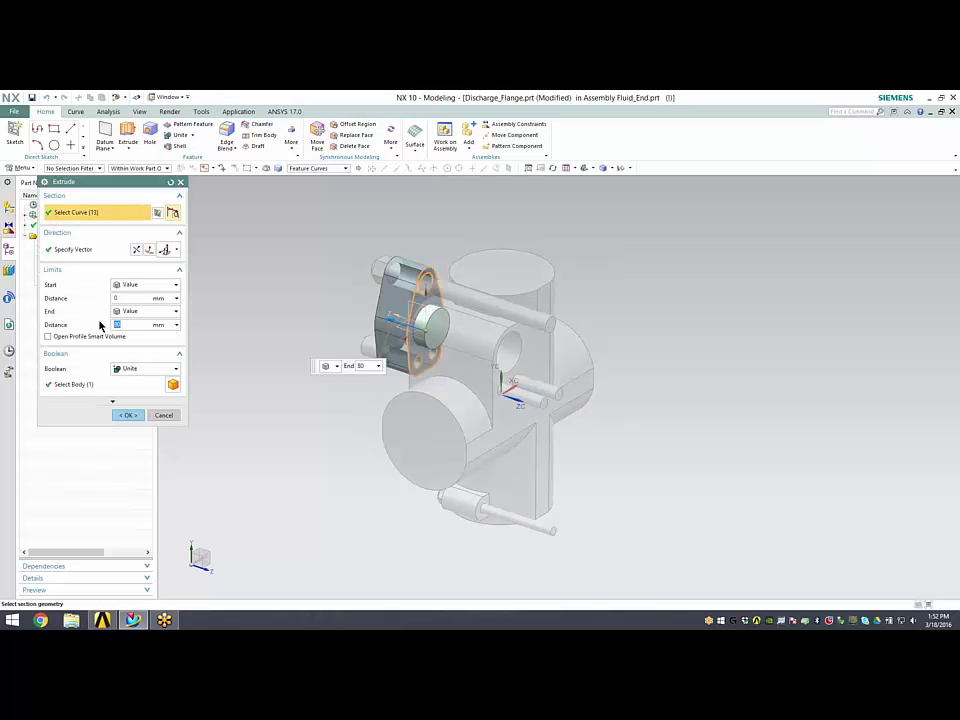
{"action": "left_click", "coordinate": [129, 415]}
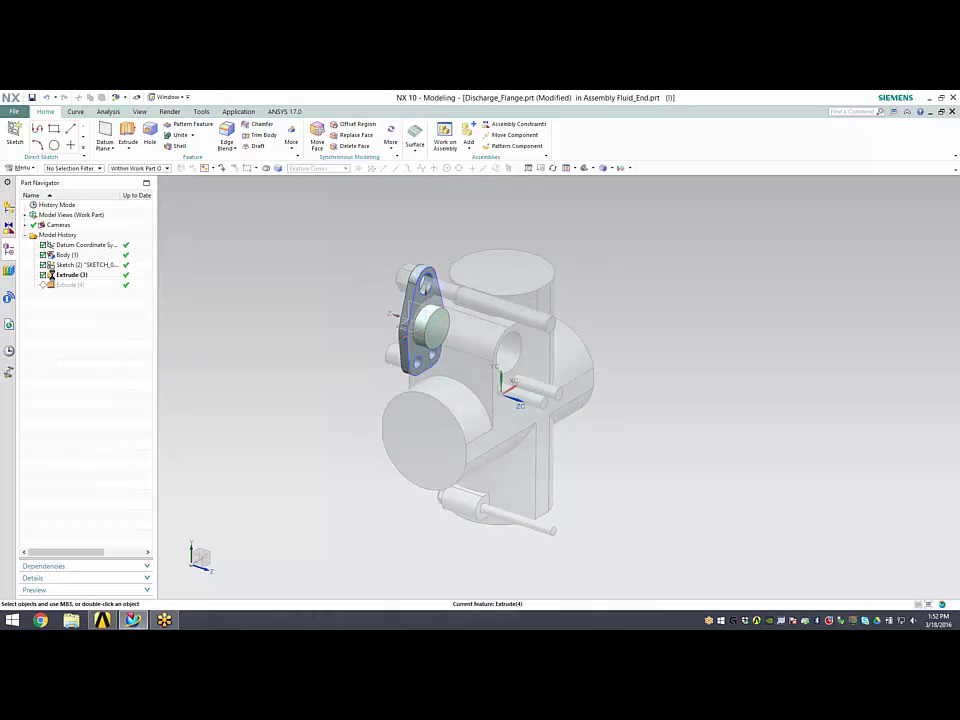
{"action": "middle_click_drag", "start_coordinate": [358, 306], "coordinate": [310, 310]}
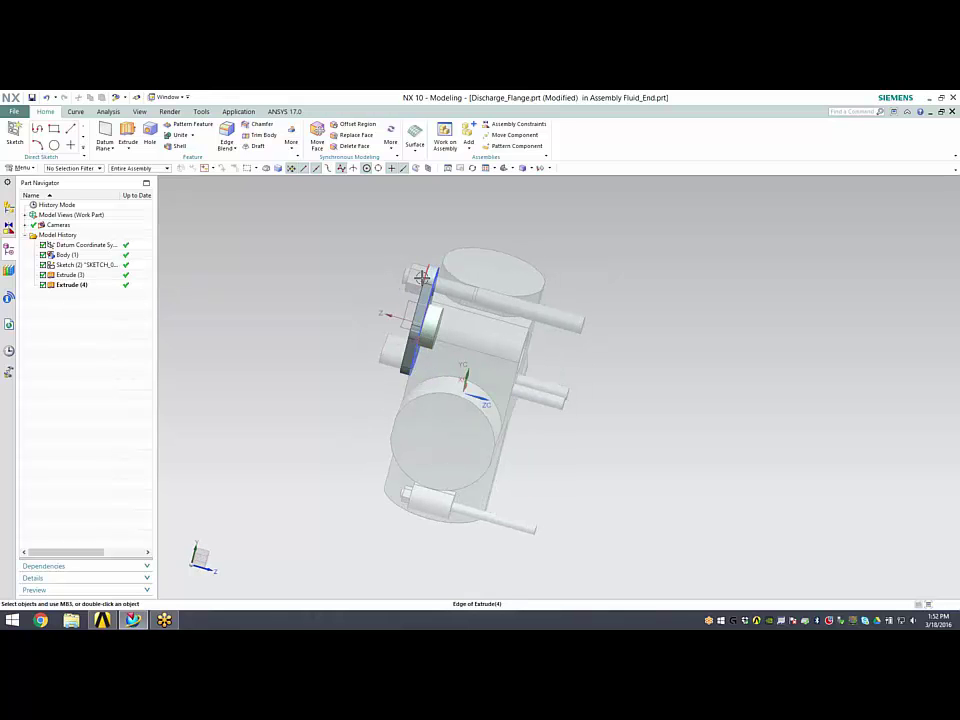
Make the whole Fluid_End assembly the work part again
{"action": "left_click", "coordinate": [7, 210]}
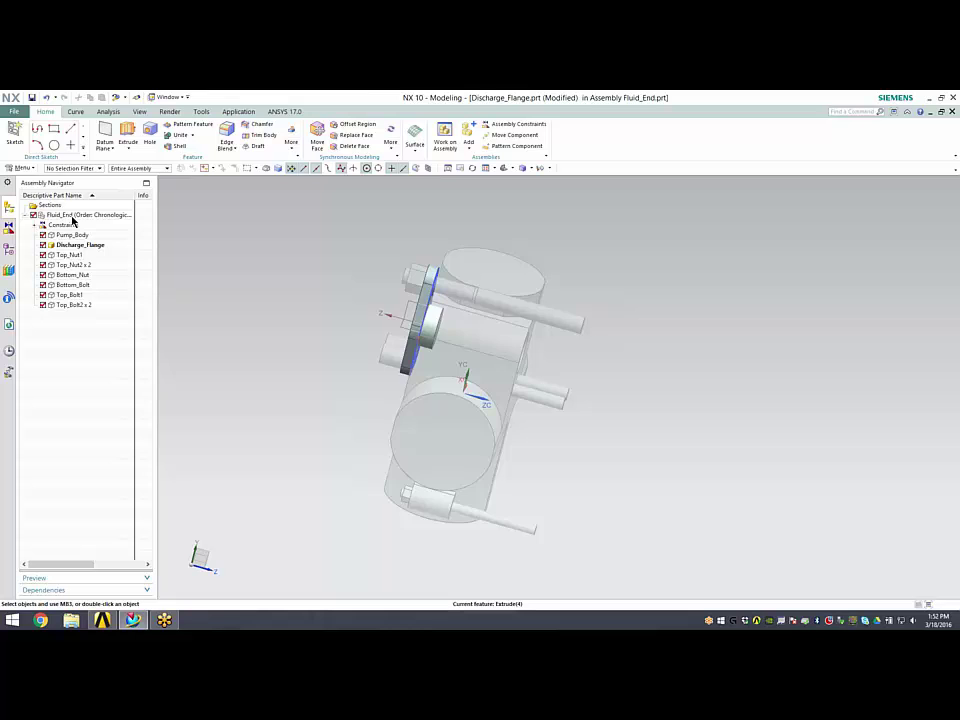
{"action": "double_click", "coordinate": [72, 216]}
{"action": "middle_click_drag", "start_coordinate": [387, 304], "coordinate": [430, 288]}
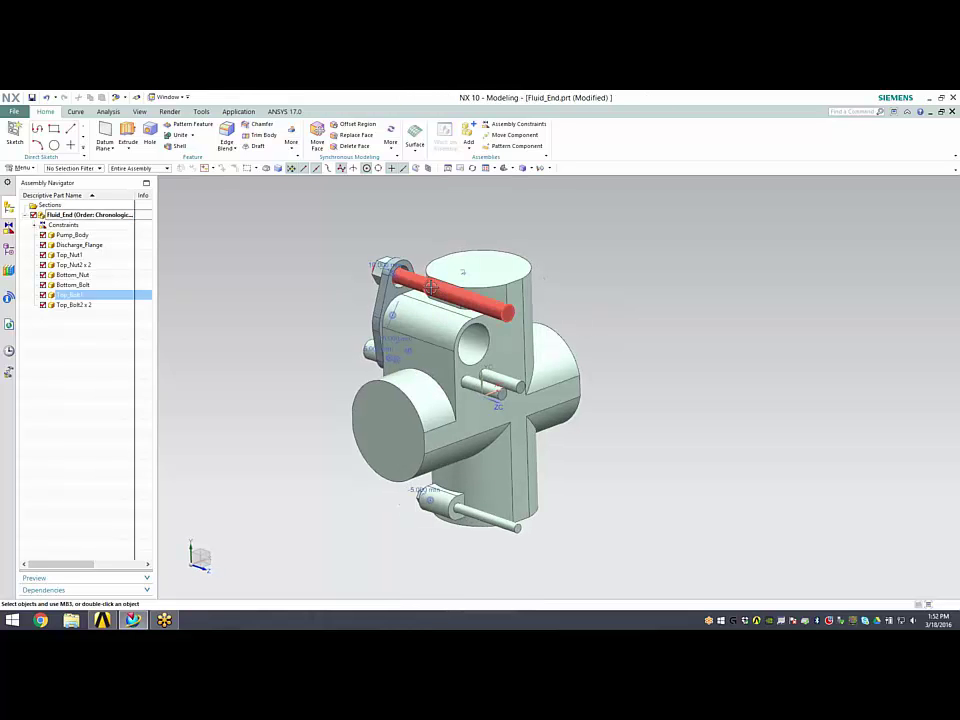
{"action": "double_click", "coordinate": [336, 266]}
{"action": "middle_click_drag", "start_coordinate": [336, 266], "coordinate": [365, 268]}
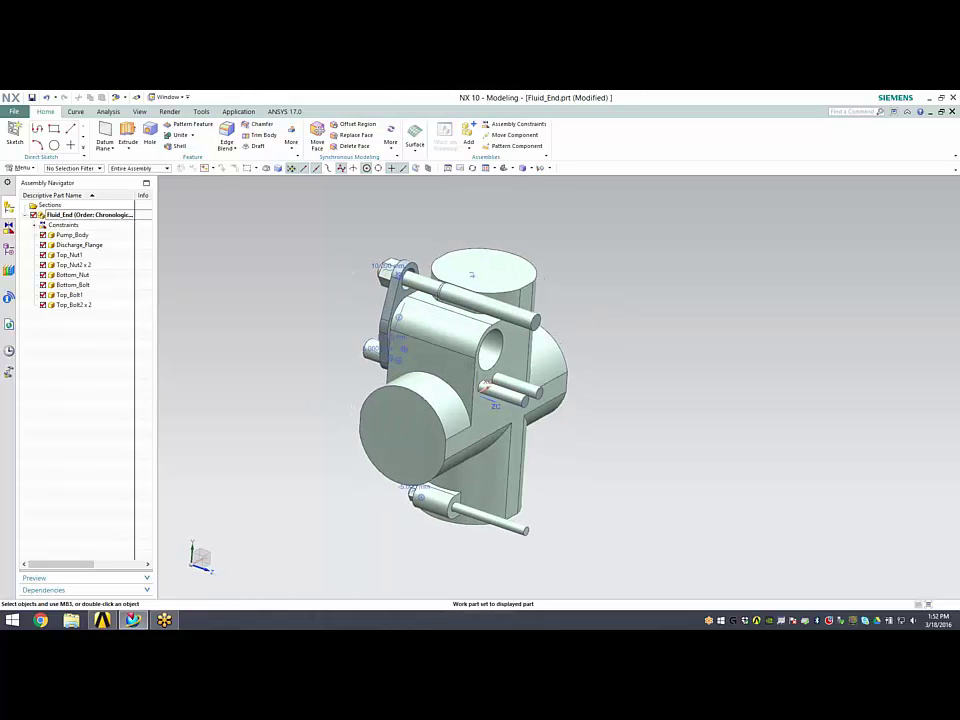
{"action": "middle_click_drag", "start_coordinate": [332, 336], "coordinate": [356, 334]}
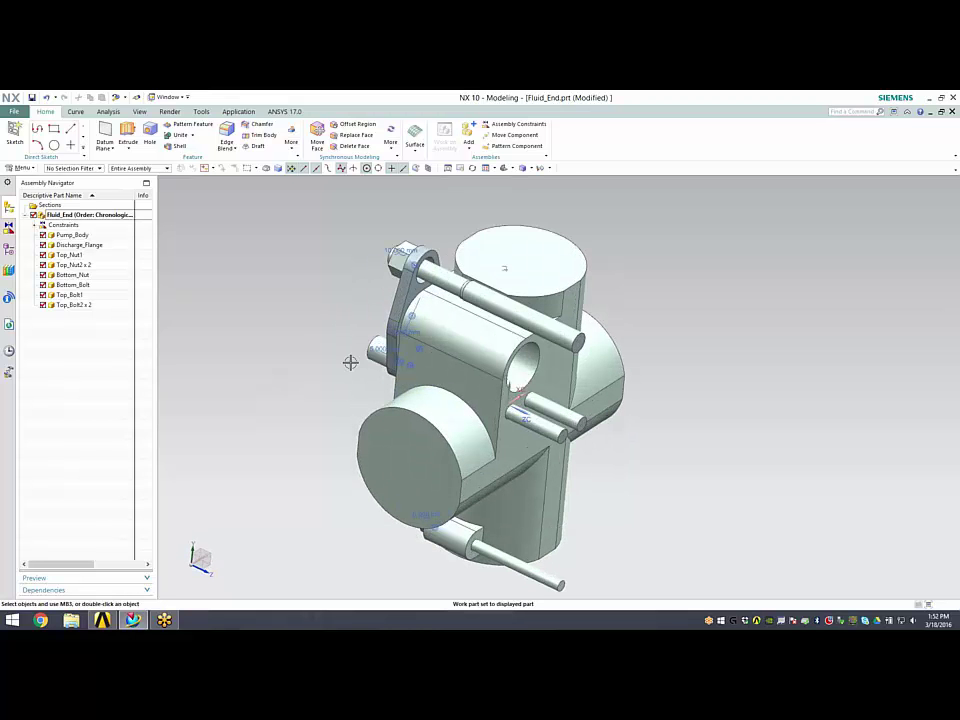
{"action": "middle_click_drag", "start_coordinate": [348, 384], "coordinate": [309, 314]}
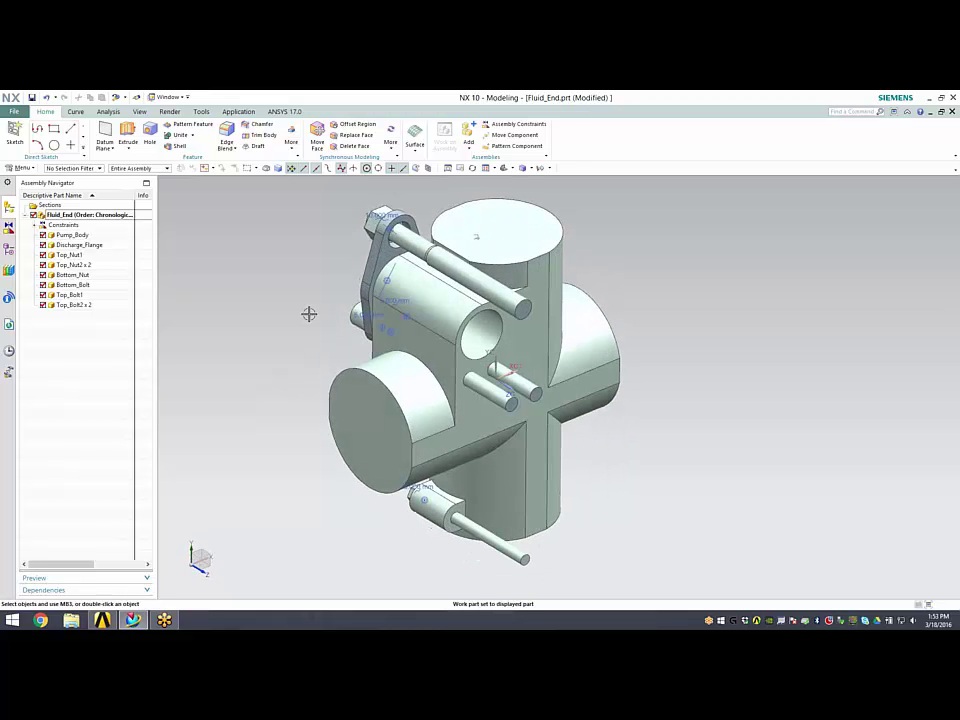
Launch ANSYS Workbench from the ANSYS 17.0 tab with the Fluid_End assembly
{"action": "left_click", "coordinate": [283, 112]}
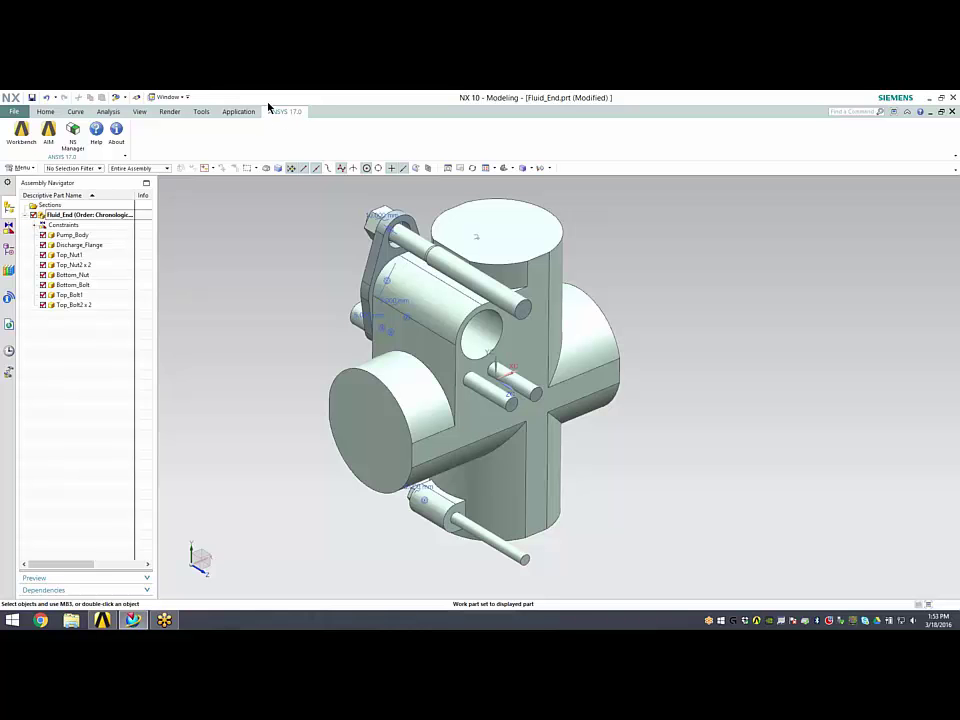
{"action": "left_click", "coordinate": [35, 145]}
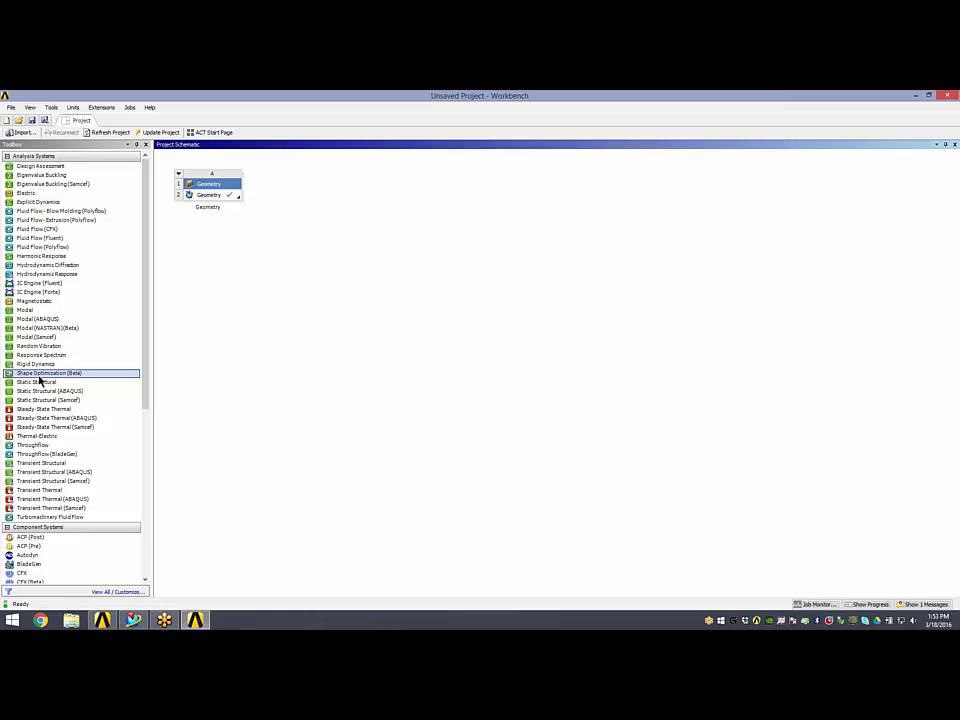
Link a Static Structural system to system A's Geometry and open its Model in Mechanical
{"action": "left_click_drag", "start_coordinate": [22, 384], "coordinate": [228, 203]}
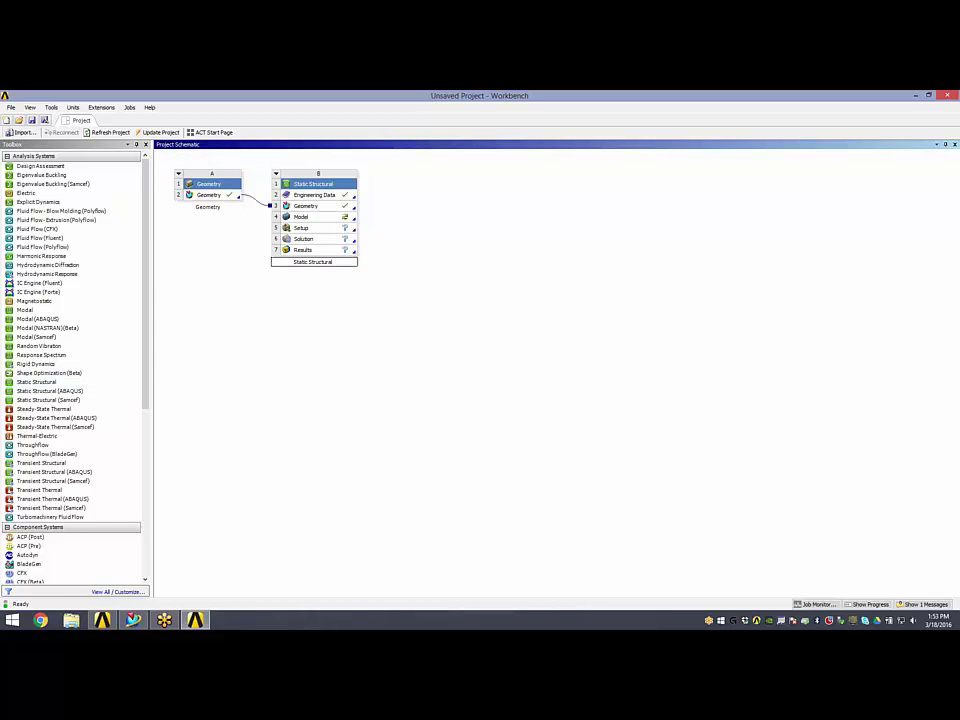
{"action": "double_click", "coordinate": [321, 217]}
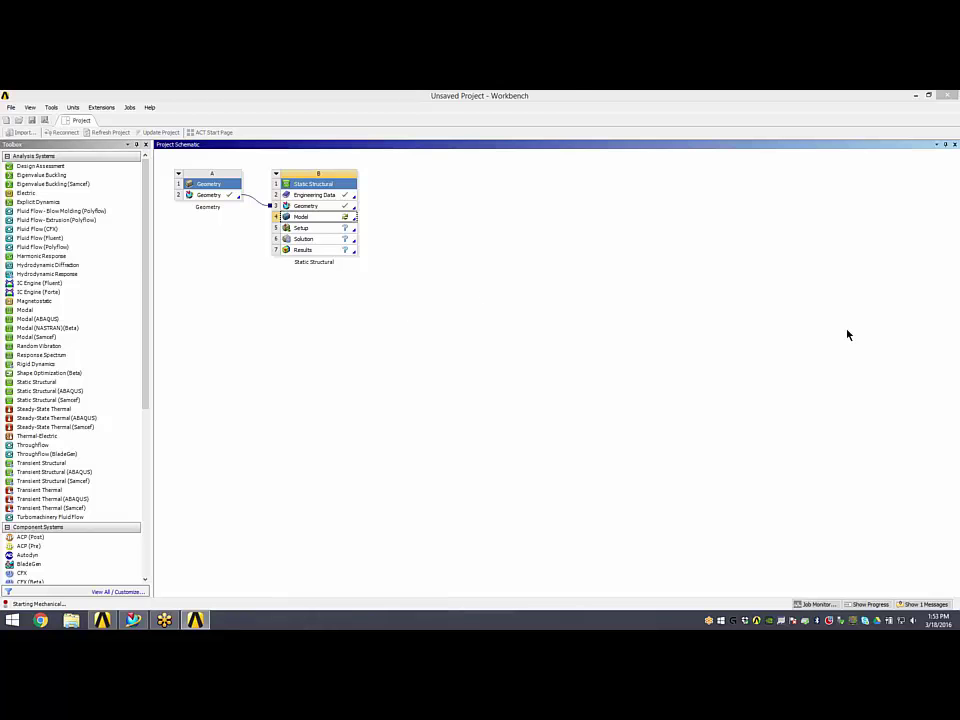
{"action": "middle_click_drag", "start_coordinate": [469, 390], "coordinate": [684, 396]}
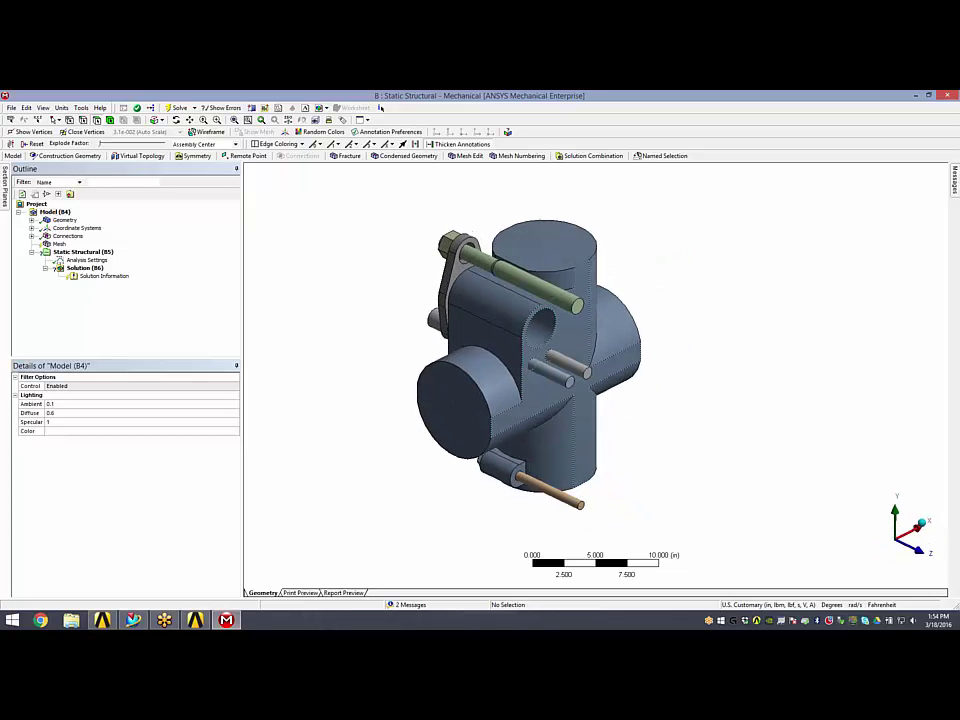
Add a Fixed Support on four faces, including the side pin and lower rod end faces
{"action": "left_click", "coordinate": [82, 252]}
{"action": "left_click", "coordinate": [138, 155]}
{"action": "left_click", "coordinate": [133, 165]}
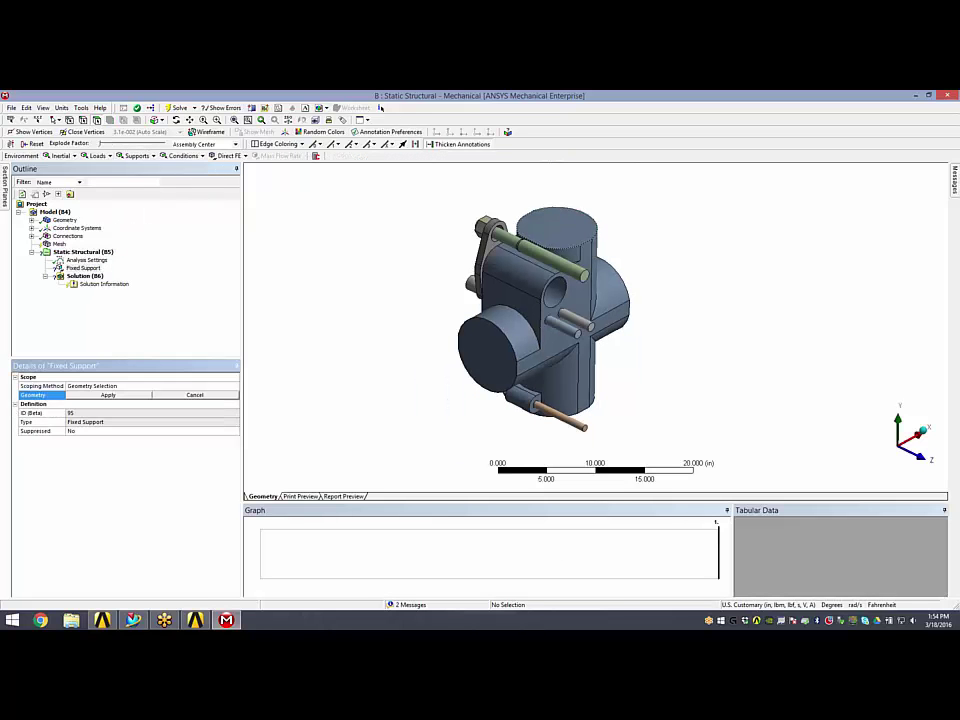
{"action": "left_click", "coordinate": [593, 295]}
{"action": "left_click", "coordinate": [590, 328], "text": "ctrl"}
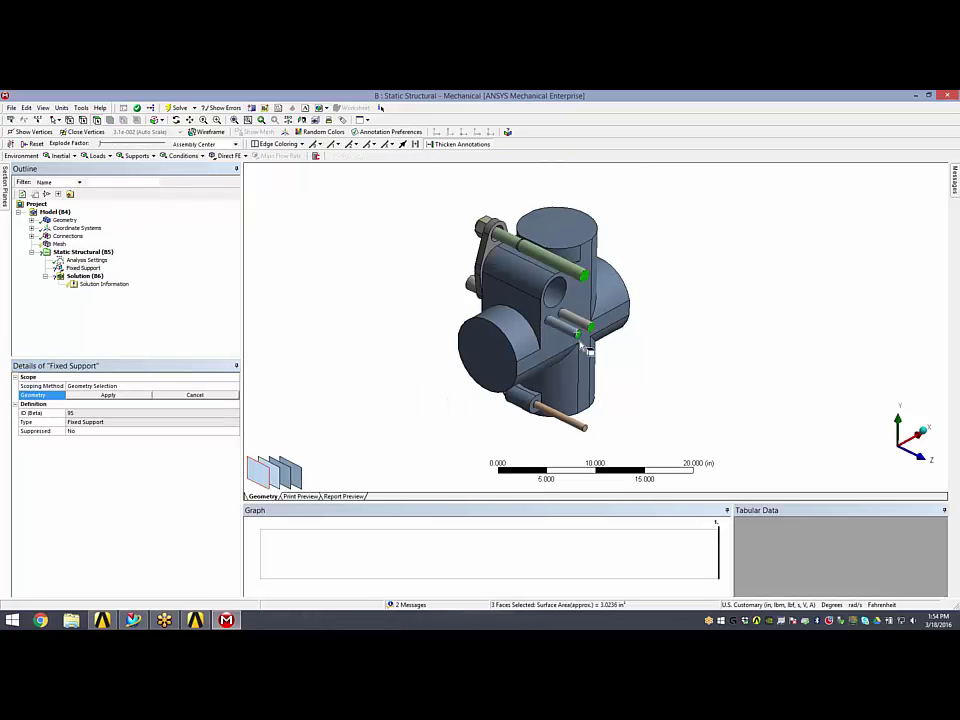
{"action": "left_click", "coordinate": [587, 428], "text": "ctrl"}
{"action": "left_click", "coordinate": [120, 395]}
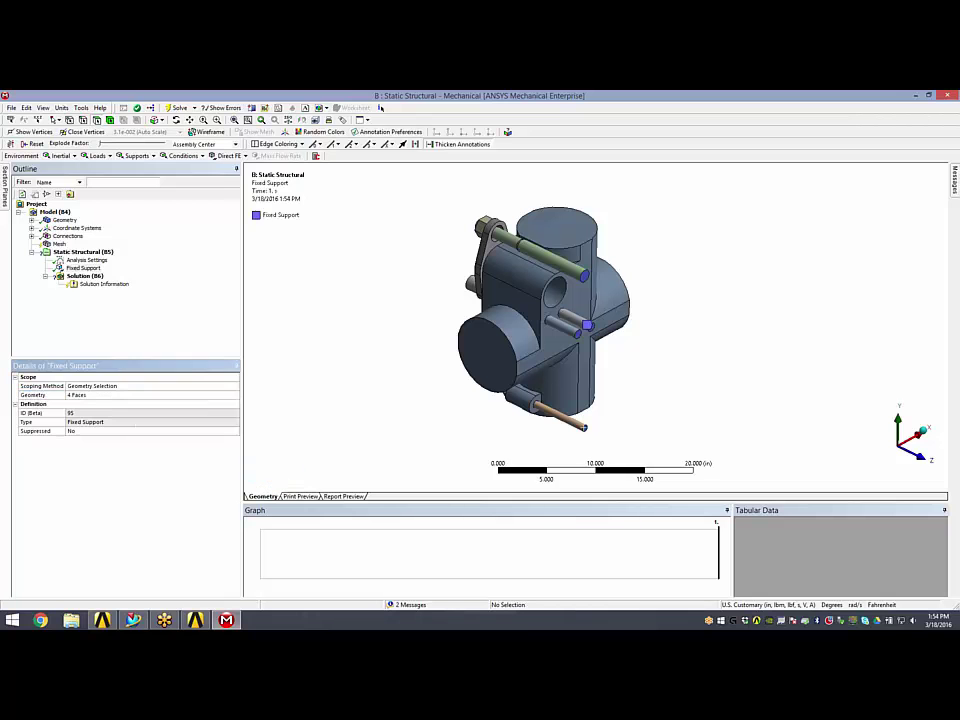
Add a Frictionless Support on one face of the pump body
{"action": "left_click", "coordinate": [138, 155]}
{"action": "left_click", "coordinate": [152, 217]}
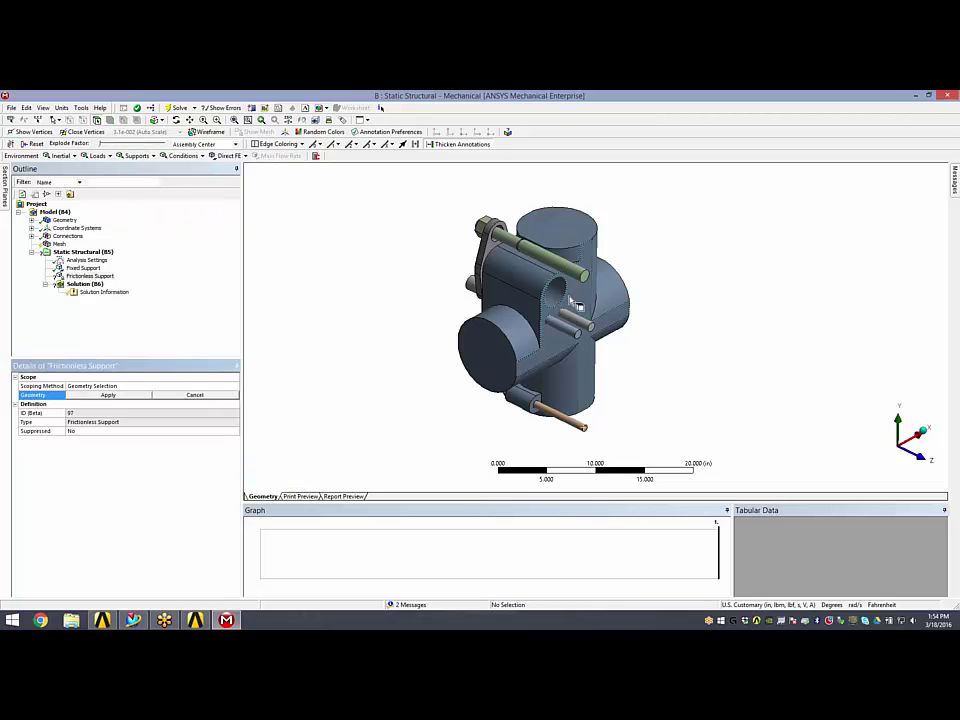
{"action": "left_click", "coordinate": [580, 297]}
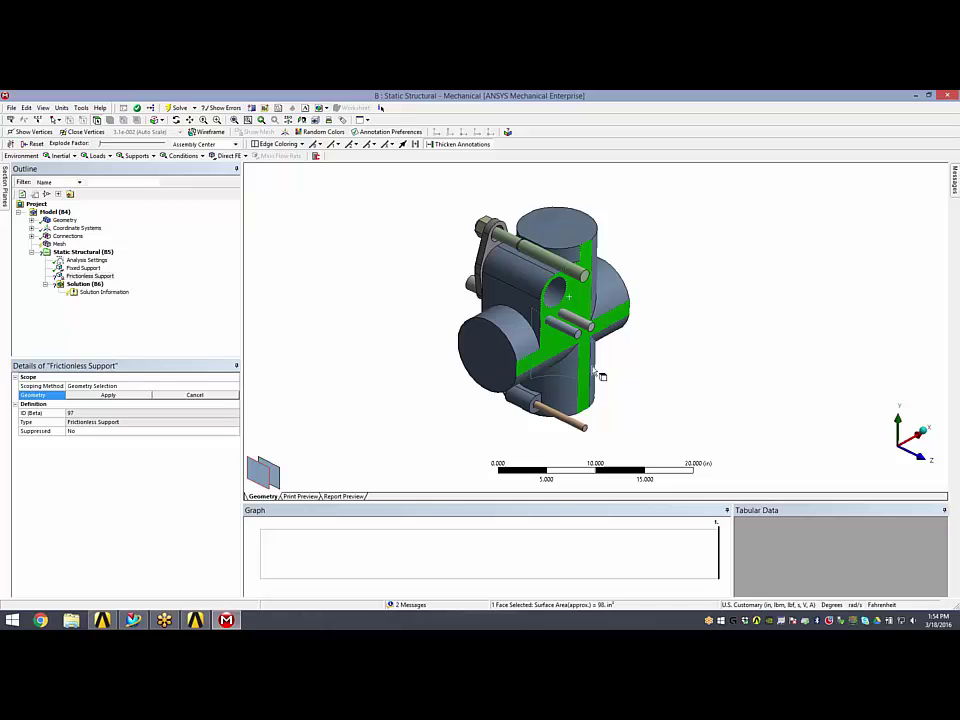
{"action": "left_click", "coordinate": [100, 395]}
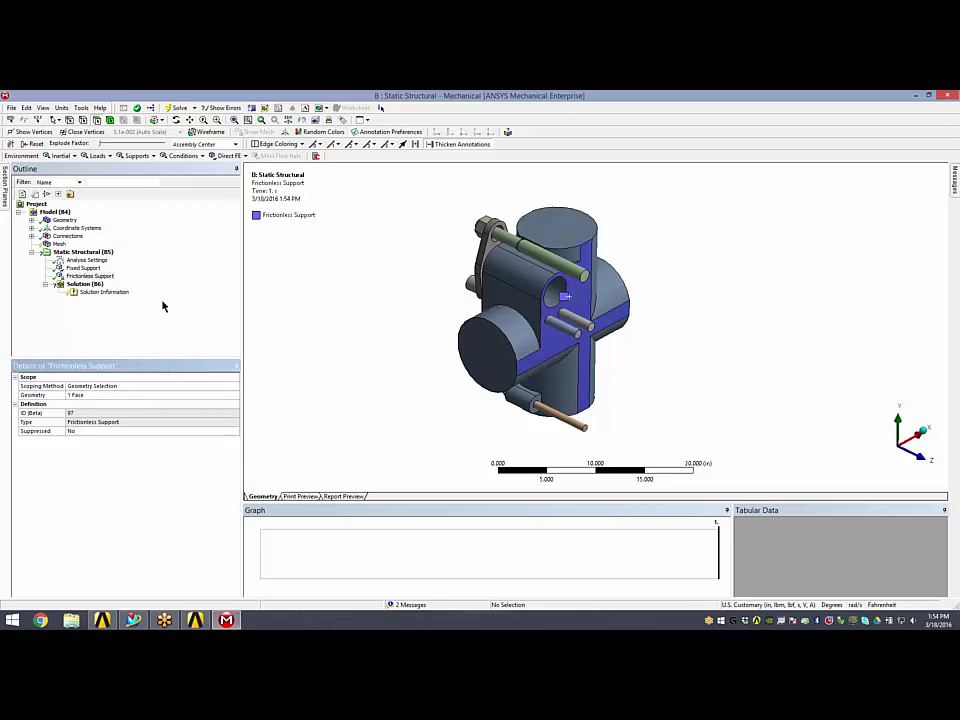
Apply a 10000 lbf Bolt Pretension to the upper bolt's cylindrical face
{"action": "left_click", "coordinate": [97, 158]}
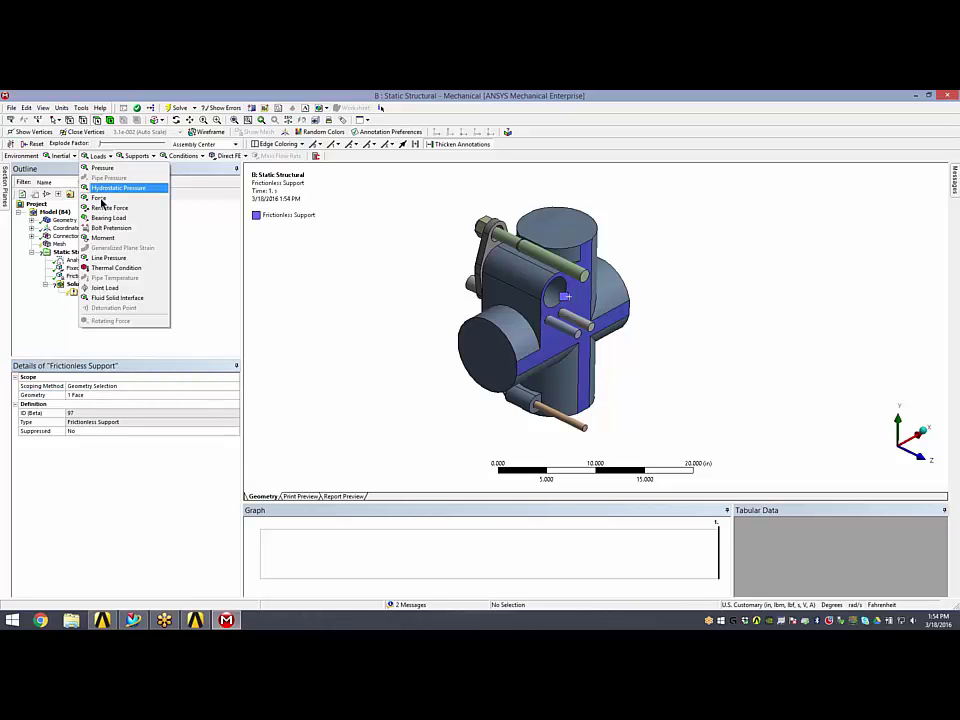
{"action": "left_click", "coordinate": [100, 228]}
{"action": "left_click", "coordinate": [536, 258]}
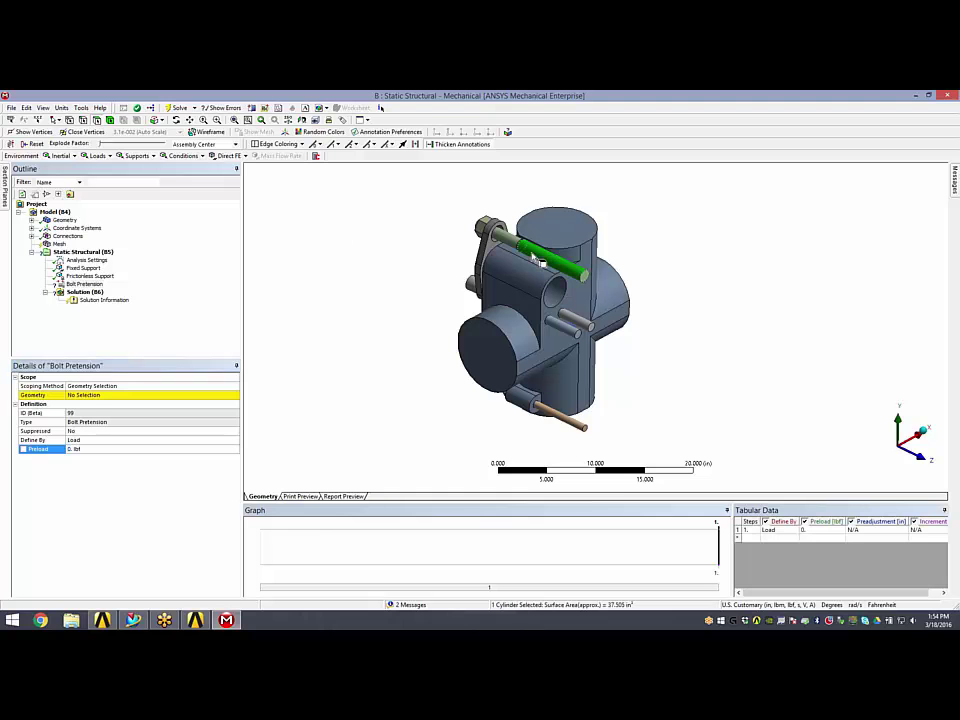
{"action": "left_click", "coordinate": [84, 395]}
{"action": "left_click", "coordinate": [84, 396]}
{"action": "left_click", "coordinate": [96, 449]}
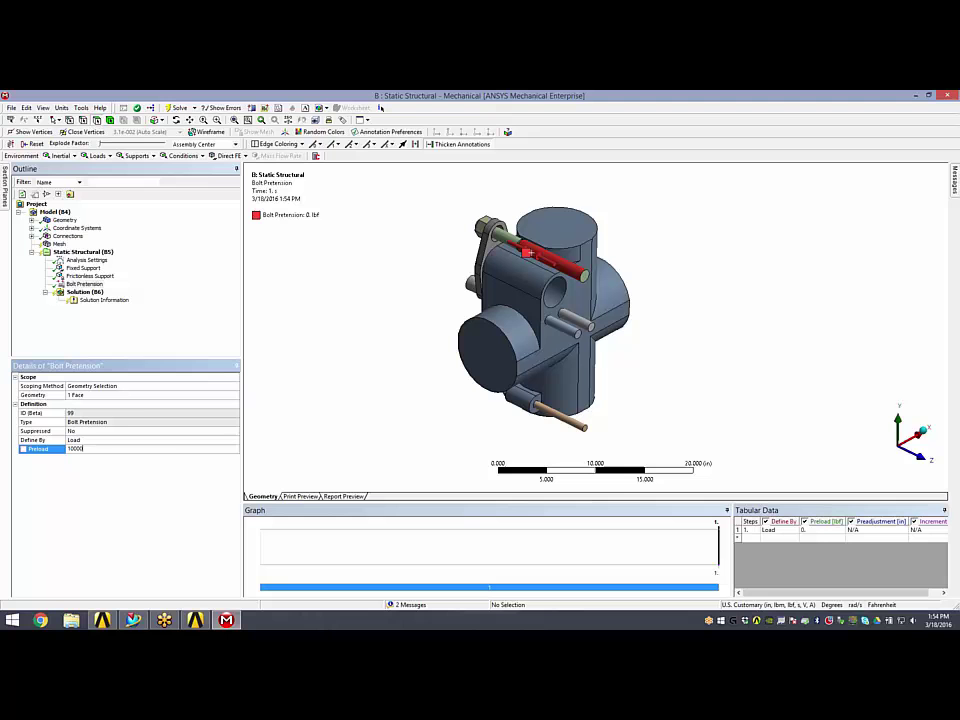
{"action": "left_click", "coordinate": [85, 291]}
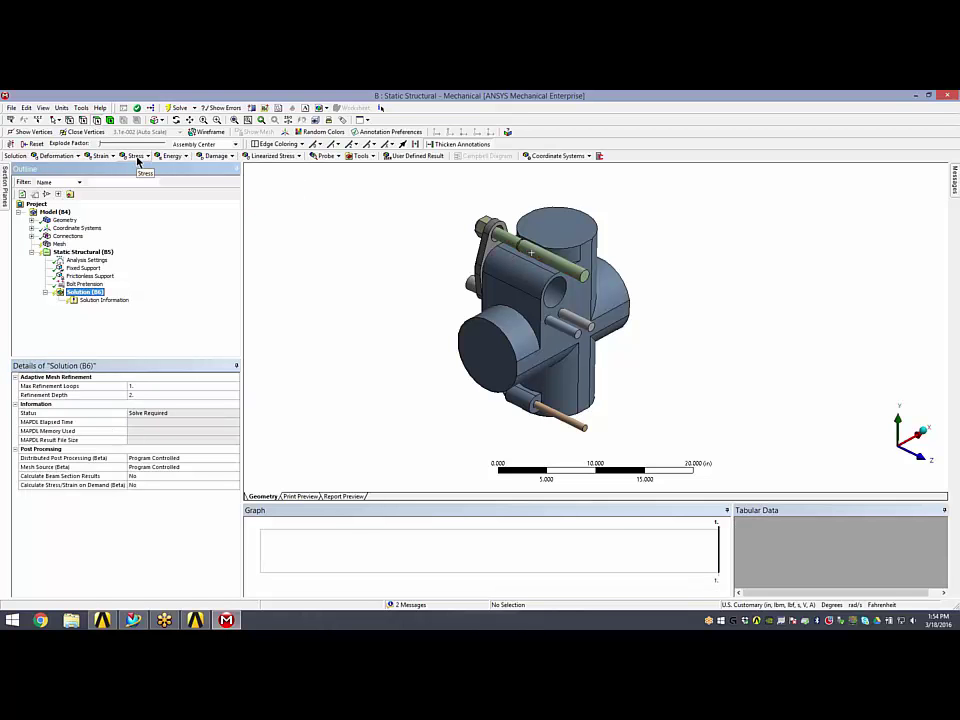
Add an Equivalent Stress result scoped to the flange body only
{"action": "left_click", "coordinate": [138, 158]}
{"action": "left_click", "coordinate": [160, 167]}
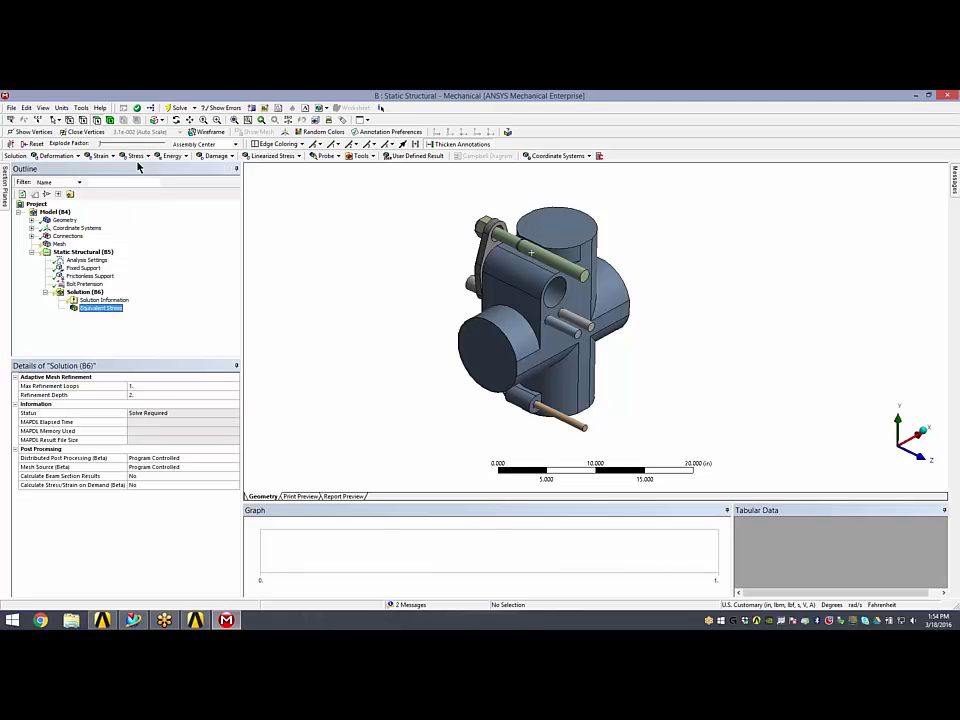
{"action": "left_click", "coordinate": [478, 252]}
{"action": "left_click", "coordinate": [103, 396]}
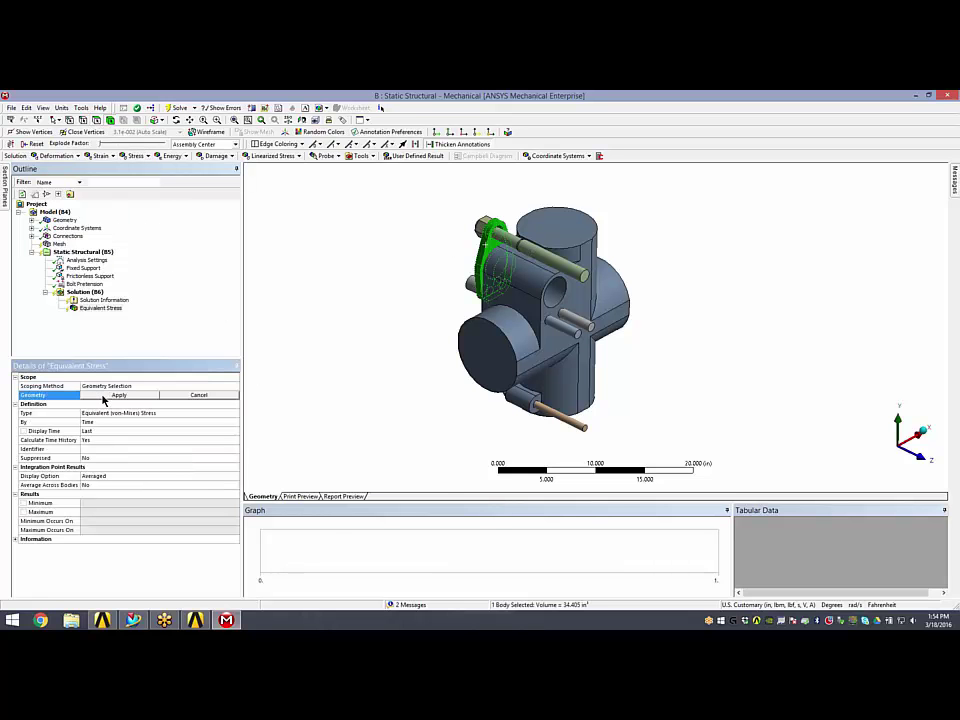
{"action": "left_click", "coordinate": [115, 395]}
Add a Total Deformation result and solve the analysis
{"action": "left_click", "coordinate": [55, 156]}
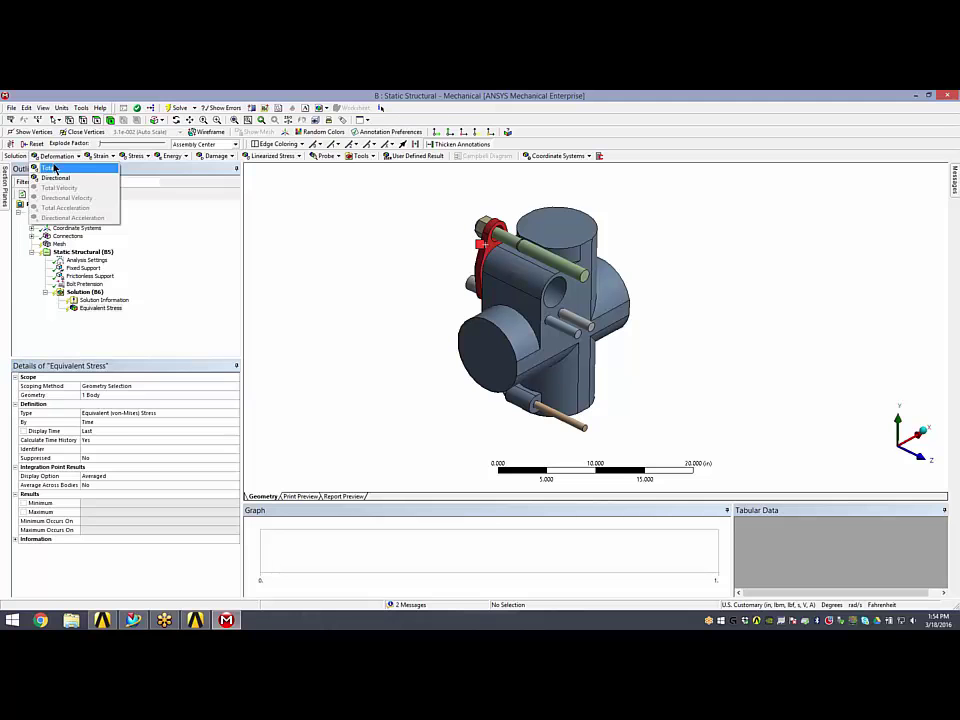
{"action": "left_click", "coordinate": [62, 169]}
{"action": "left_click", "coordinate": [177, 107]}
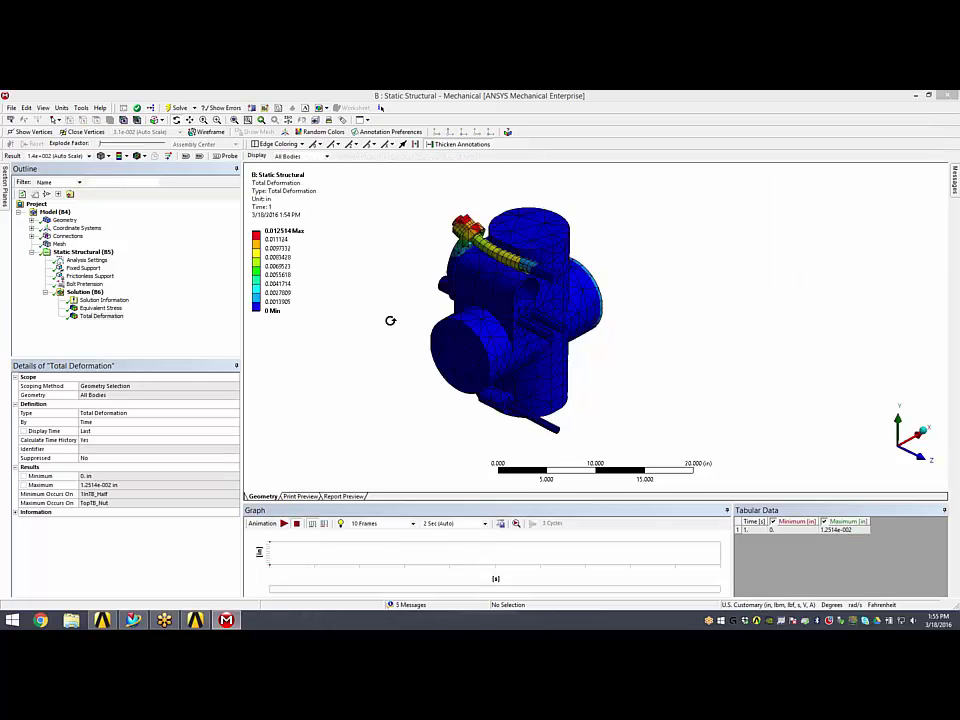
Play and stop the Total Deformation animation, peaking at 0.012514 in at the upper bolt
{"action": "middle_click_drag", "start_coordinate": [499, 318], "coordinate": [518, 330]}
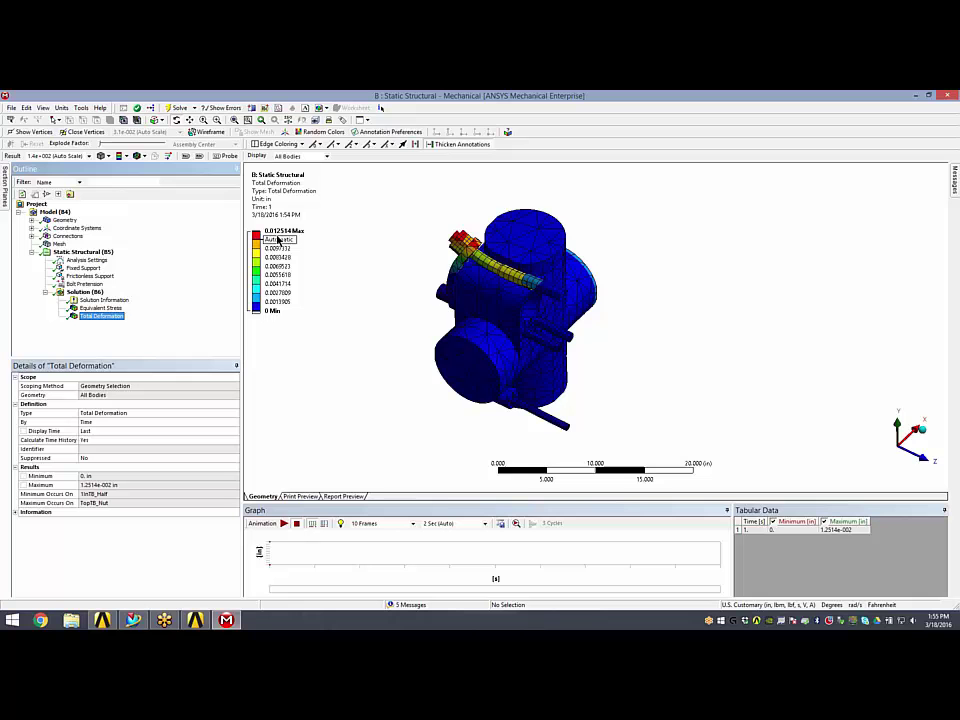
{"action": "left_click", "coordinate": [286, 524]}
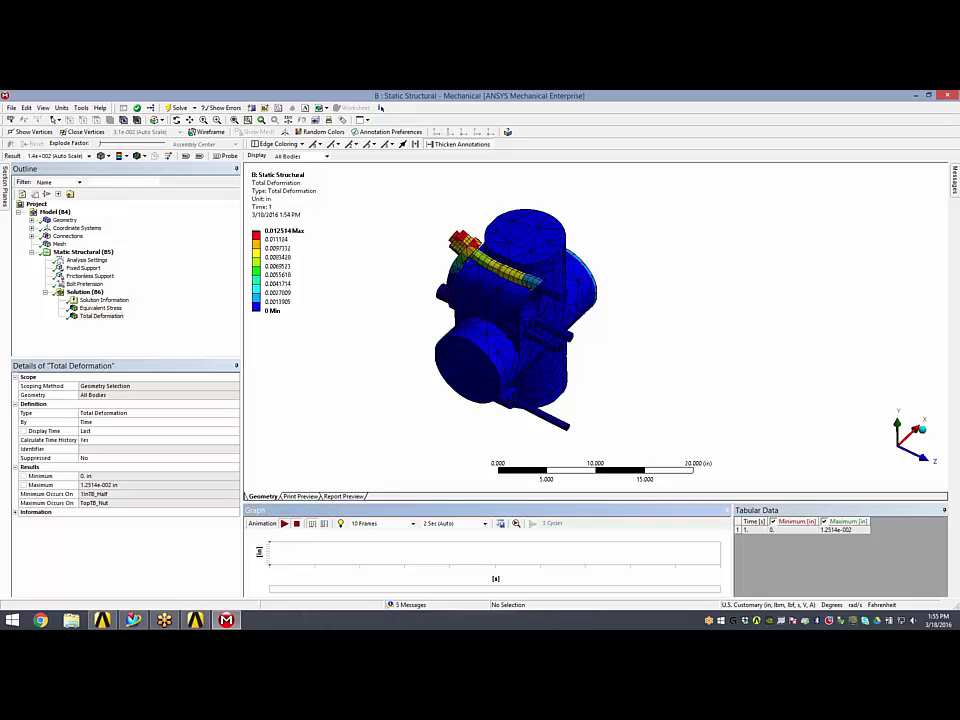
{"action": "middle_click_drag", "start_coordinate": [505, 326], "coordinate": [540, 258]}
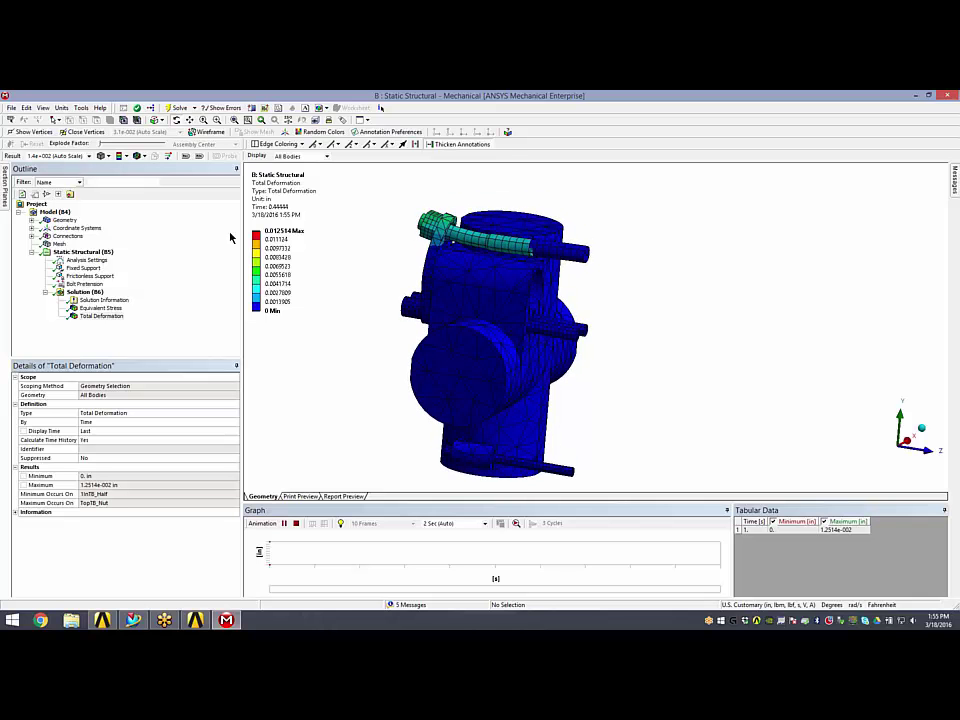
{"action": "mouse_move", "coordinate": [480, 286]}
{"action": "middle_mouse_down"}
{"action": "mouse_move", "coordinate": [500, 282]}
{"action": "mouse_move", "coordinate": [489, 268]}
{"action": "mouse_move", "coordinate": [463, 295]}
{"action": "middle_mouse_up"}
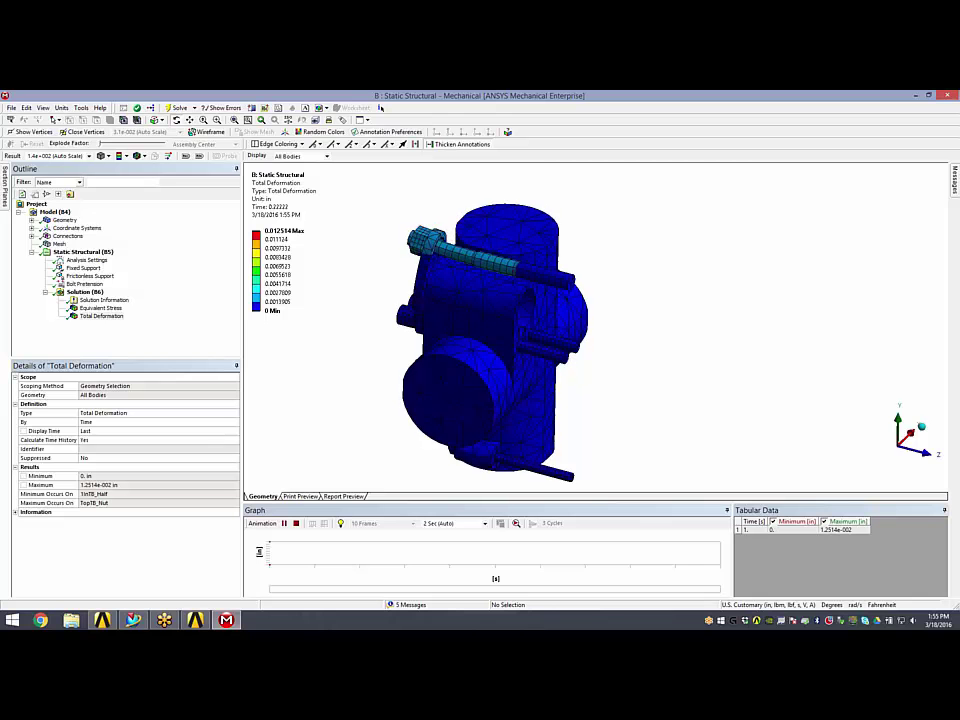
{"action": "left_click", "coordinate": [296, 523]}
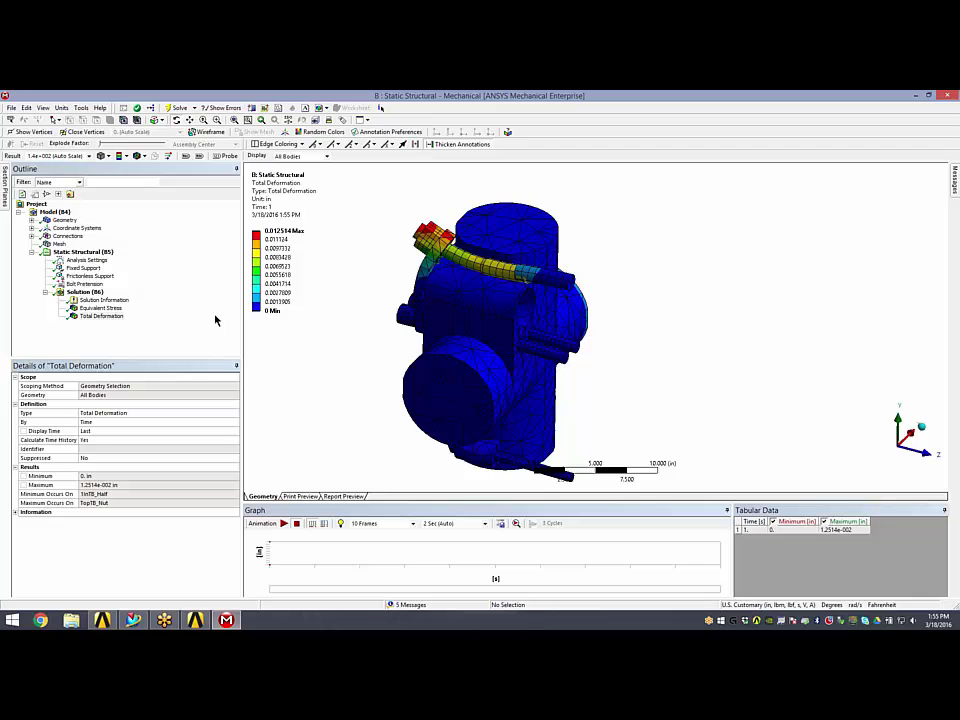
Display Equivalent Stress on the flange body, ranging 104.69 to 25565 psi, and orbit to inspect it
{"action": "left_click", "coordinate": [101, 308]}
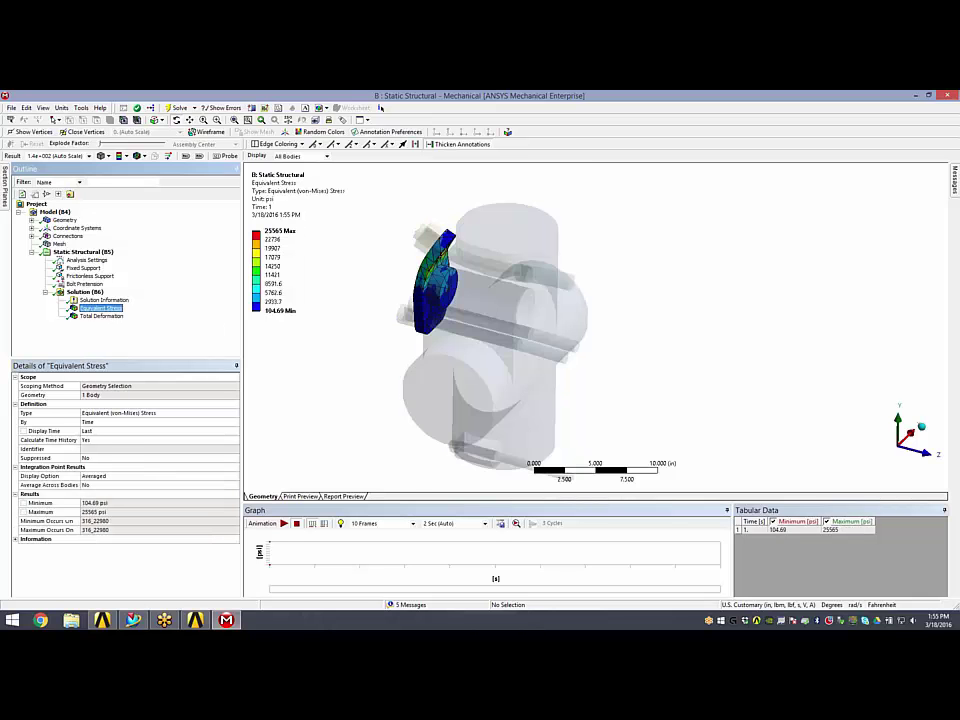
{"action": "middle_click_drag", "start_coordinate": [484, 296], "coordinate": [451, 290]}
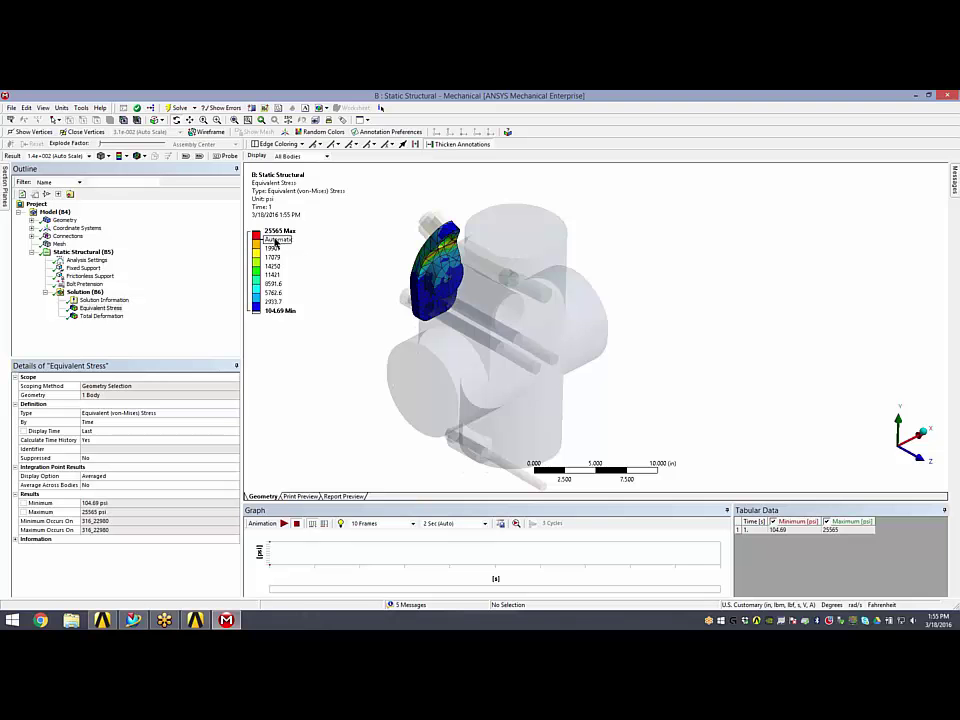
{"action": "left_click_drag", "start_coordinate": [453, 310], "coordinate": [489, 285]}
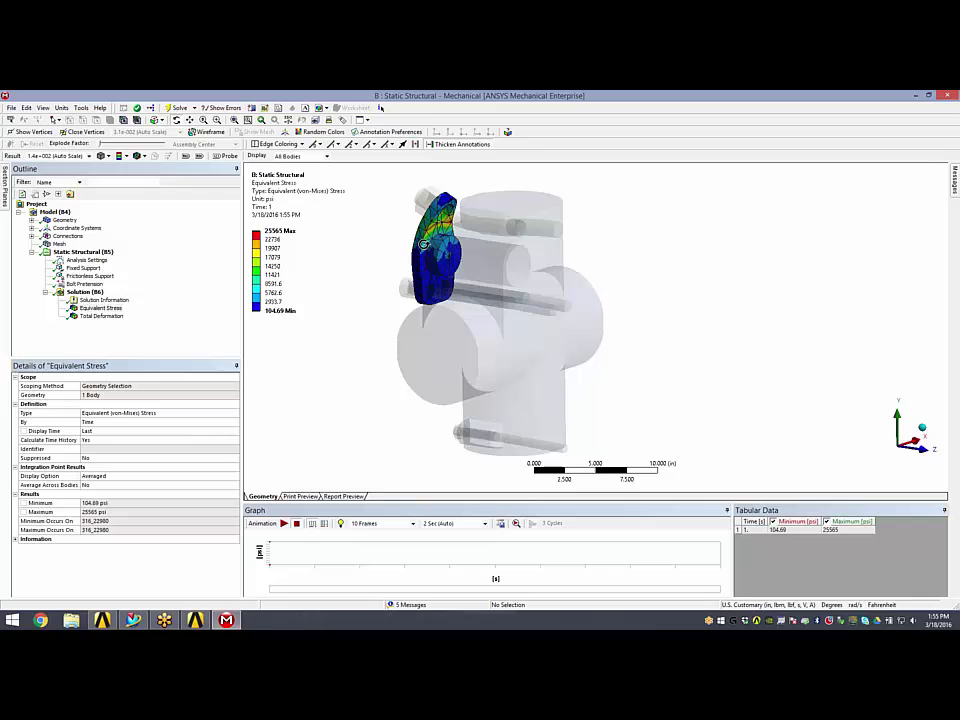
In NX, set the Discharge_Flange Extrude (4) End Distance to 80 mm
{"action": "left_click", "coordinate": [133, 620]}
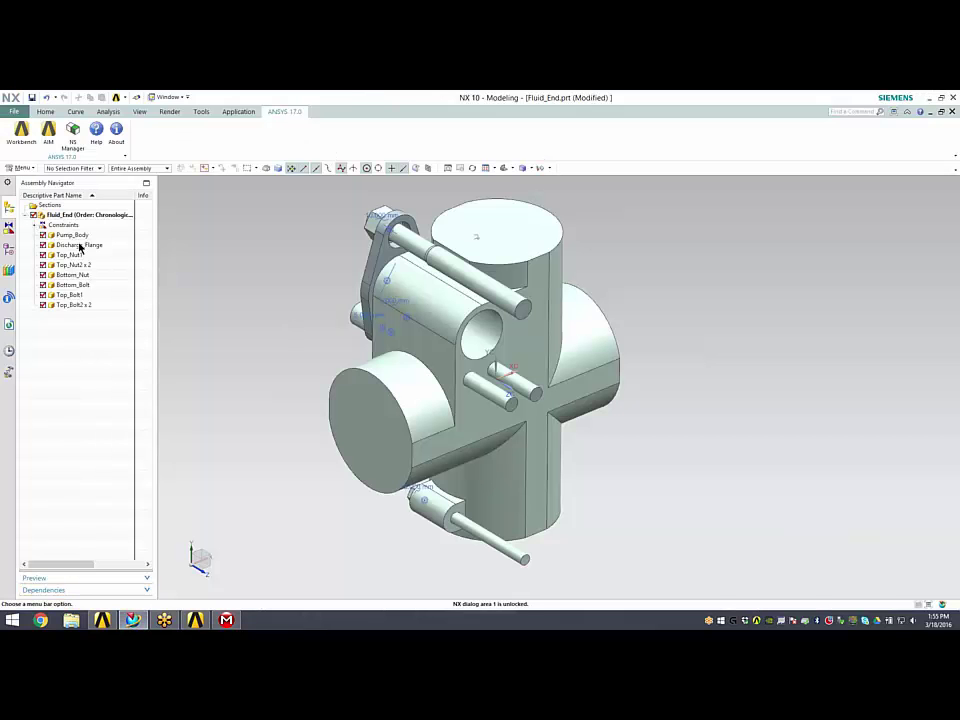
{"action": "double_click", "coordinate": [79, 245]}
{"action": "left_click", "coordinate": [8, 251]}
{"action": "double_click", "coordinate": [72, 285]}
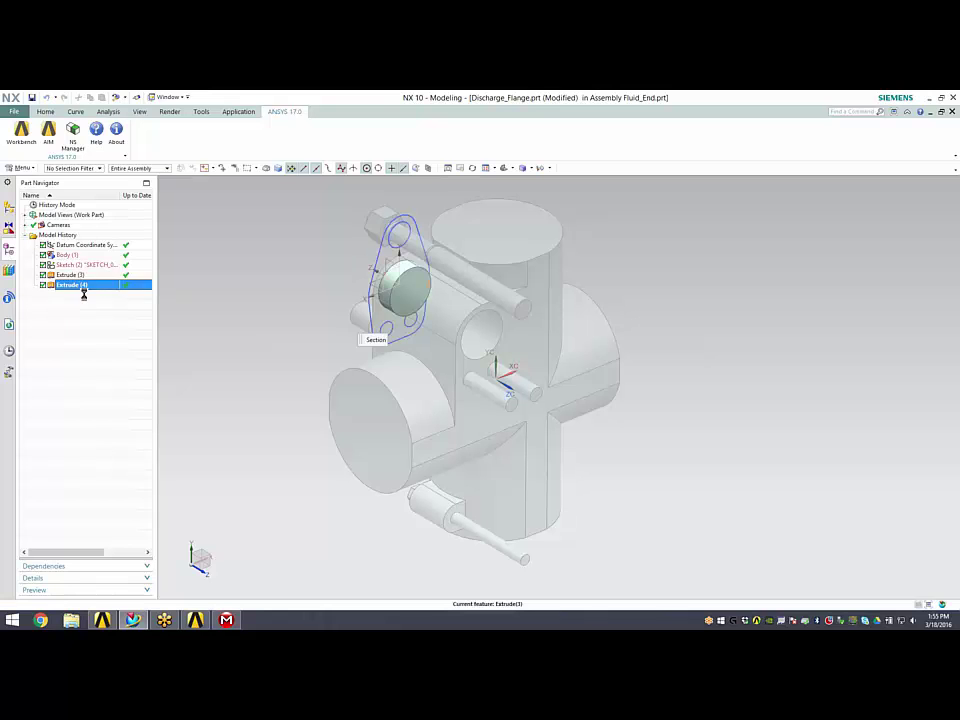
{"action": "type", "text": "0"}
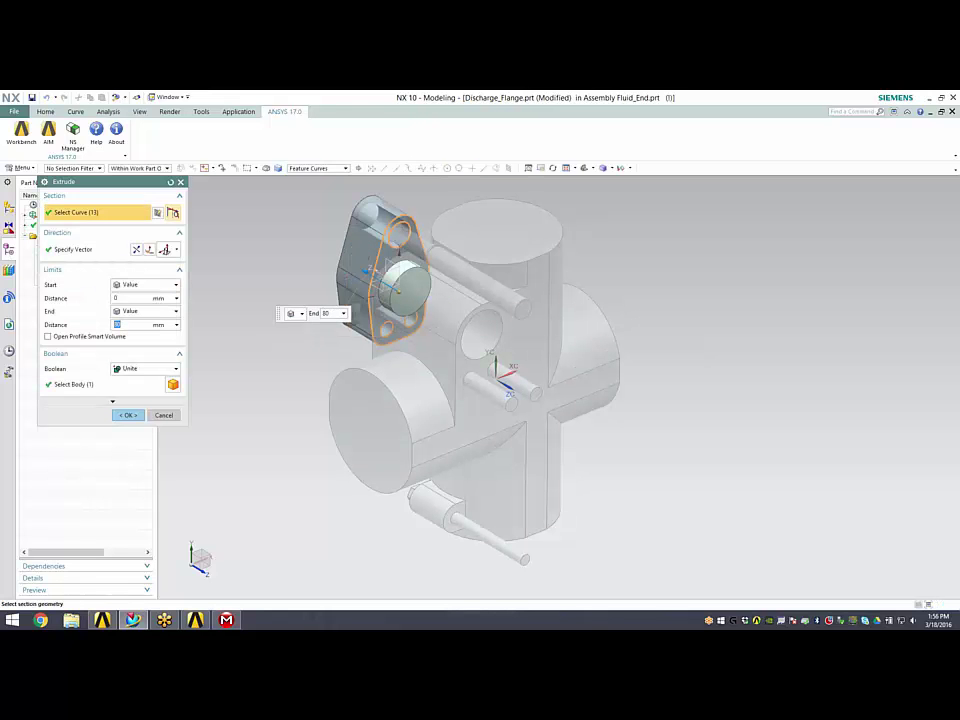
{"action": "middle_click", "coordinate": [362, 322]}
{"action": "middle_click_drag", "start_coordinate": [362, 322], "coordinate": [425, 345]}
Restore Fluid_End as the displayed assembly and switch back to ANSYS Mechanical
{"action": "left_click", "coordinate": [9, 208]}
{"action": "double_click", "coordinate": [88, 214]}
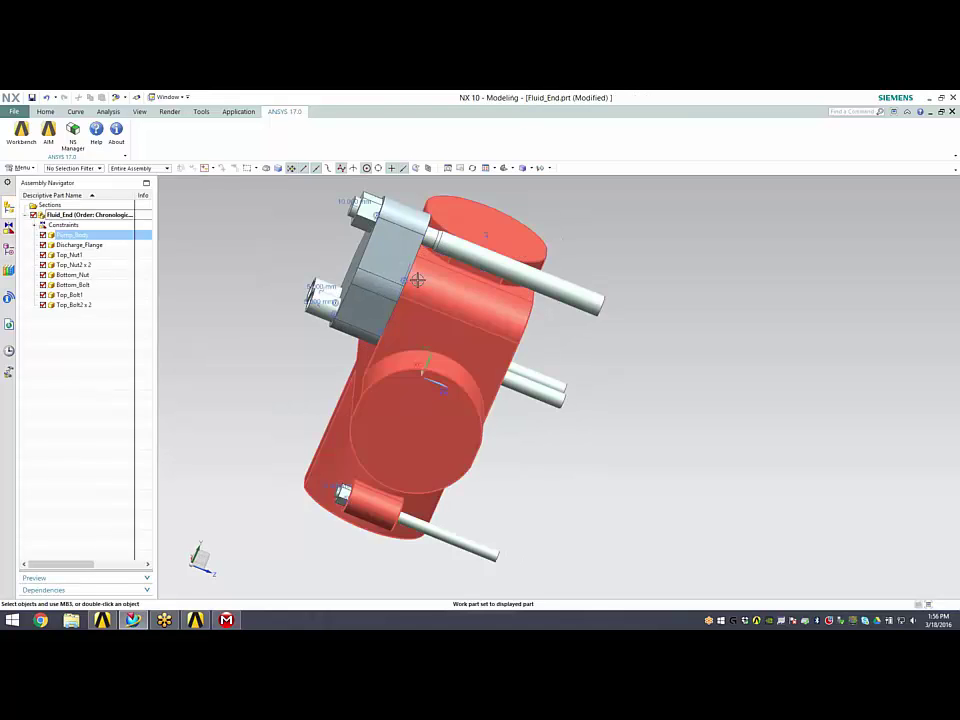
{"action": "middle_click_drag", "start_coordinate": [418, 274], "coordinate": [391, 277]}
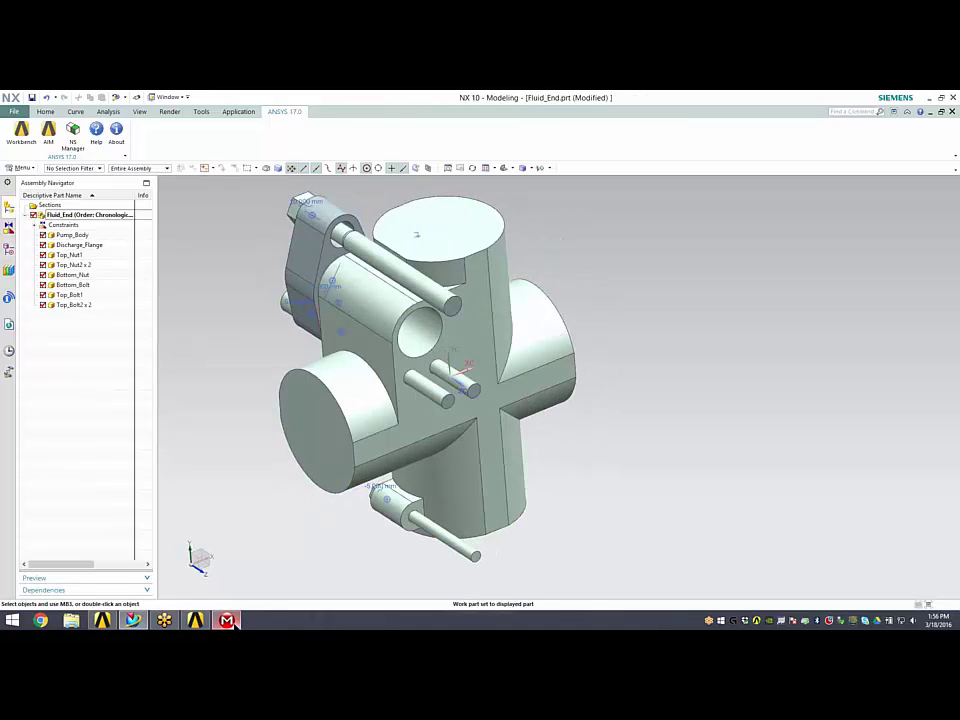
{"action": "key", "text": "alt+Tab"}
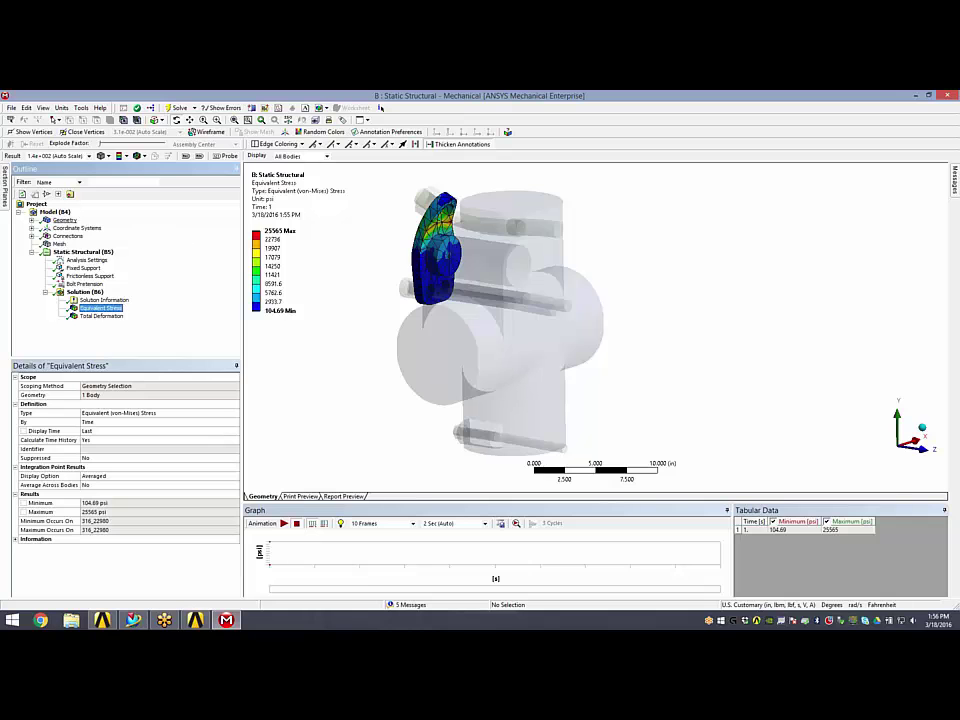
Run Update Geometry From Source on Geometry to load the thicker flange from NX
{"action": "left_click", "coordinate": [64, 220]}
{"action": "right_click", "coordinate": [65, 221]}
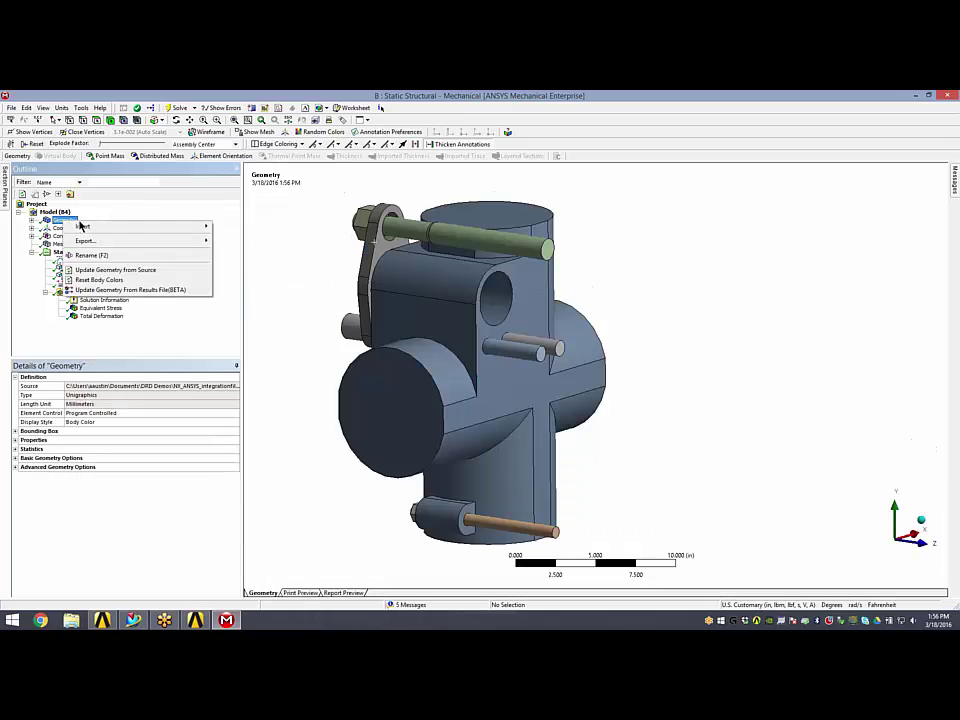
{"action": "left_click", "coordinate": [138, 271]}
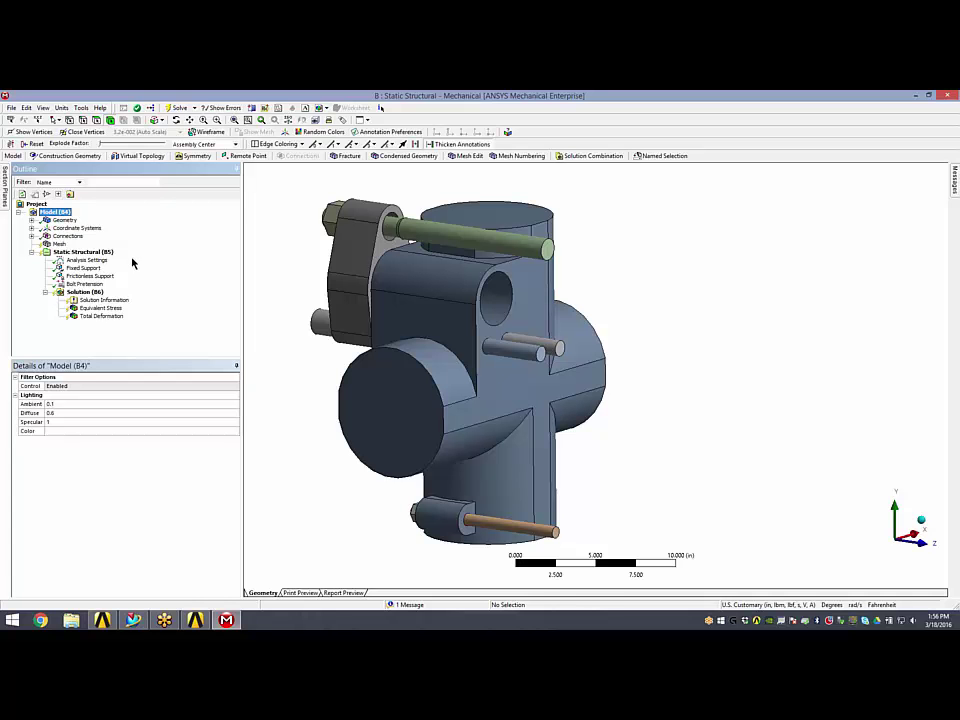
Review the contact regions listed under Connections on the updated model
{"action": "left_click", "coordinate": [33, 236]}
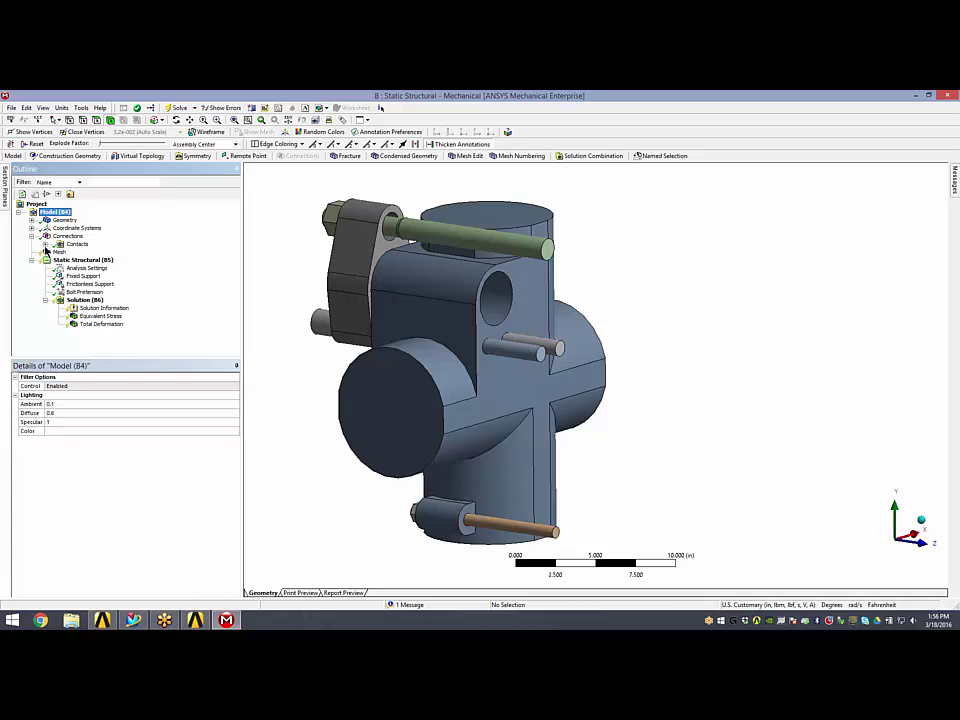
{"action": "left_click", "coordinate": [45, 245]}
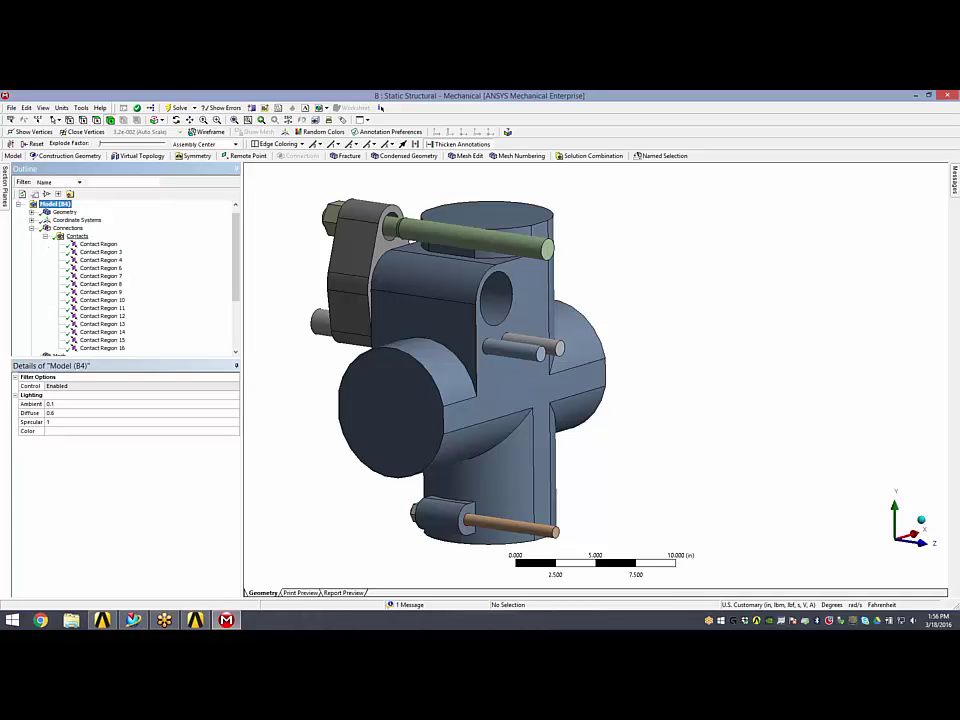
{"action": "left_click", "coordinate": [32, 229]}
Check the mesh, fixed support, 10000 lbf bolt pretension and the still-empty equivalent stress result
{"action": "left_click", "coordinate": [60, 244]}
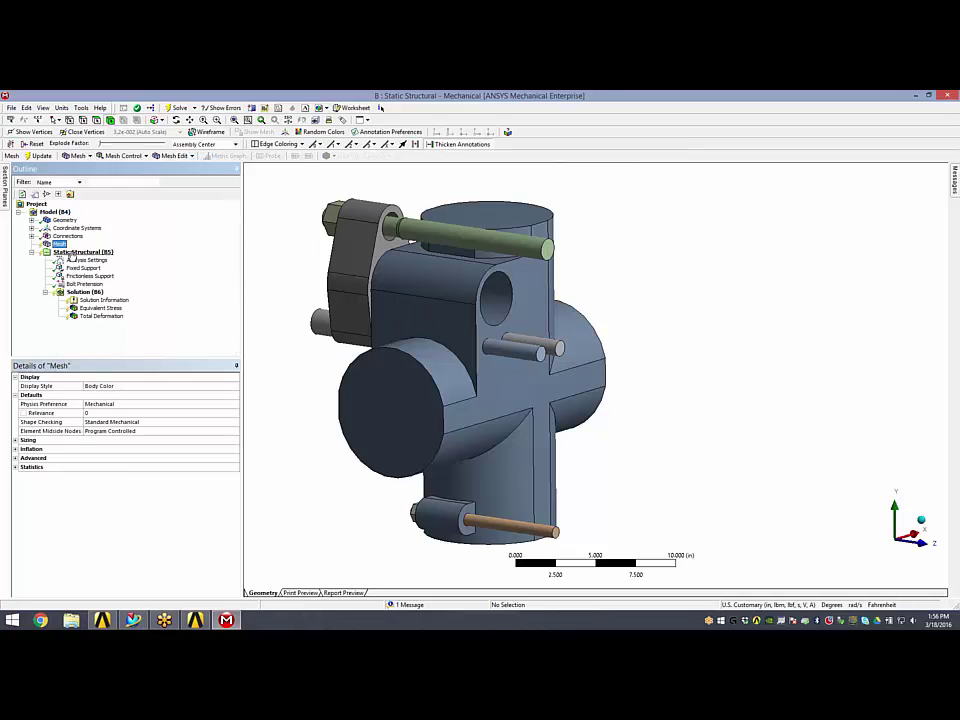
{"action": "left_click", "coordinate": [83, 268]}
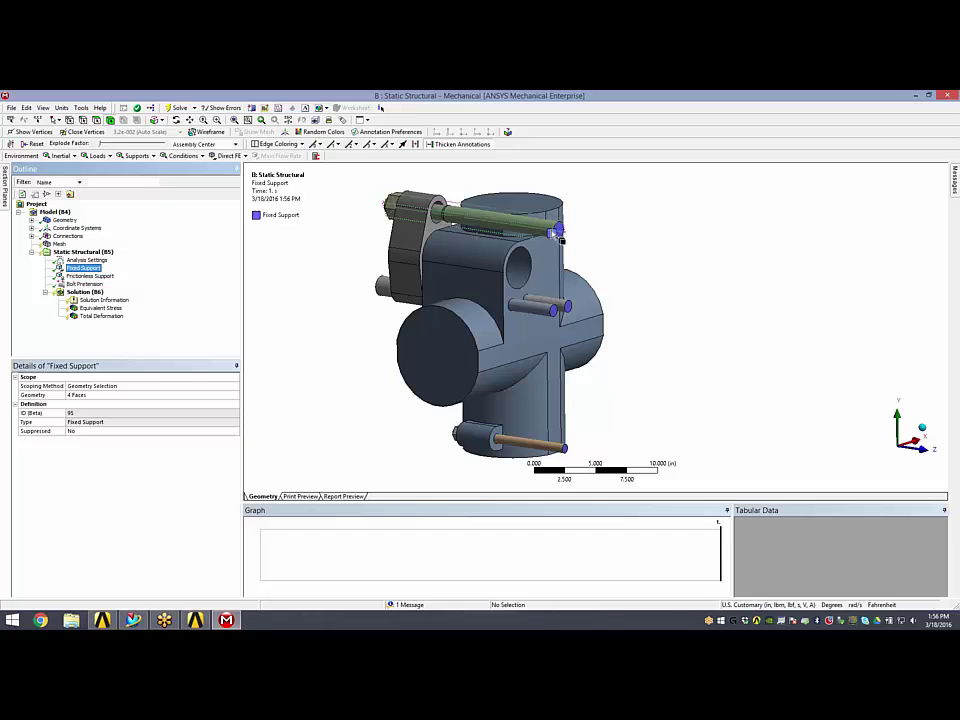
{"action": "left_click", "coordinate": [84, 284]}
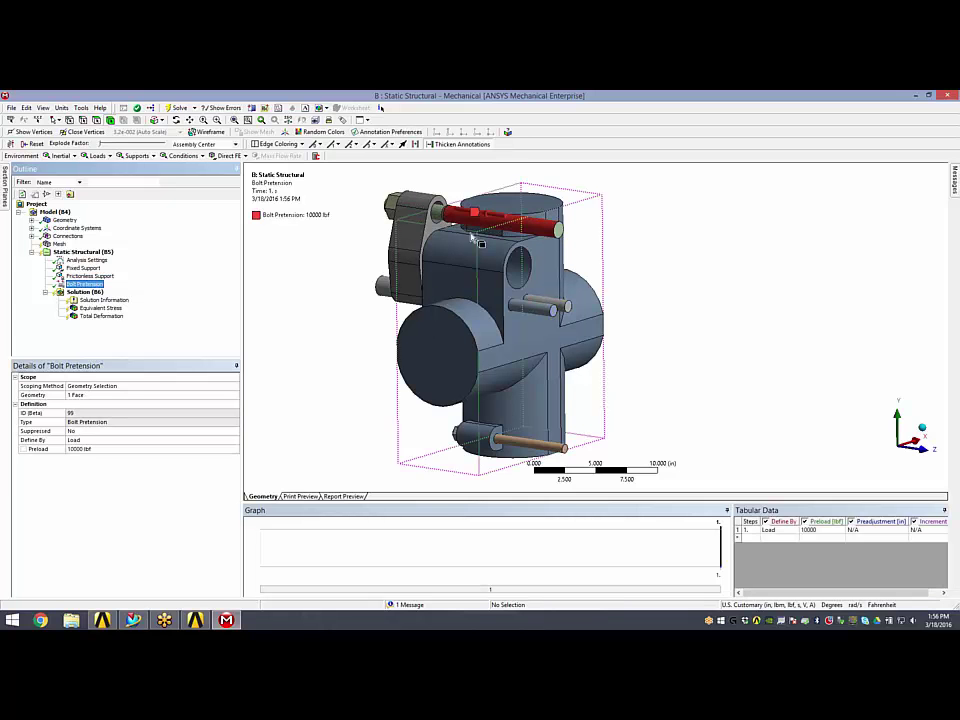
{"action": "left_click", "coordinate": [101, 308]}
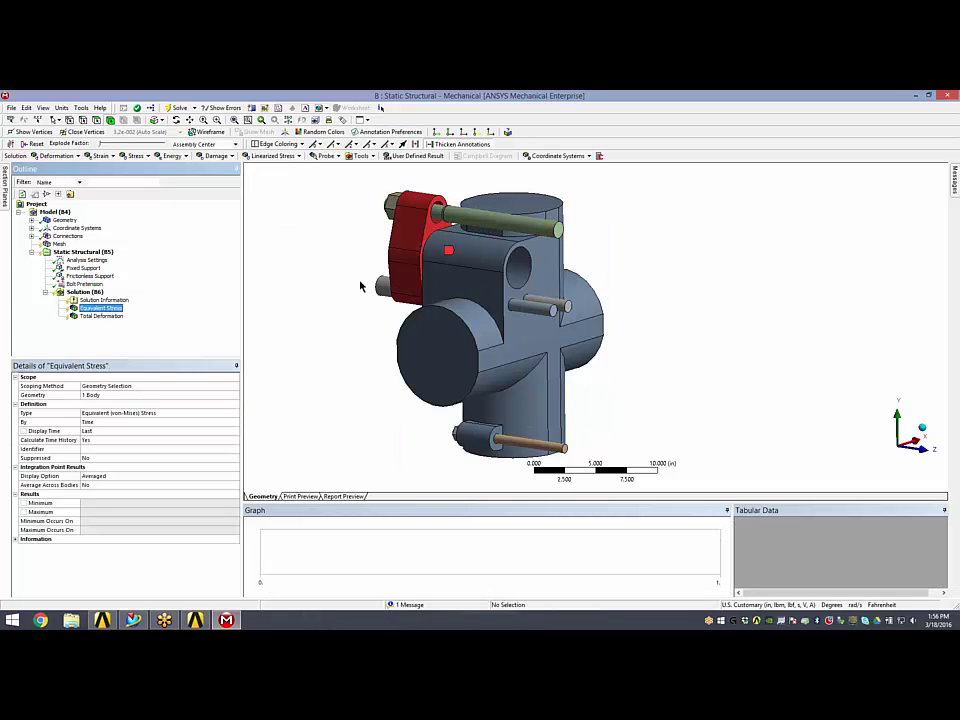
{"action": "middle_click_drag", "start_coordinate": [322, 289], "coordinate": [487, 246]}
{"action": "middle_click_drag", "start_coordinate": [351, 235], "coordinate": [328, 311]}
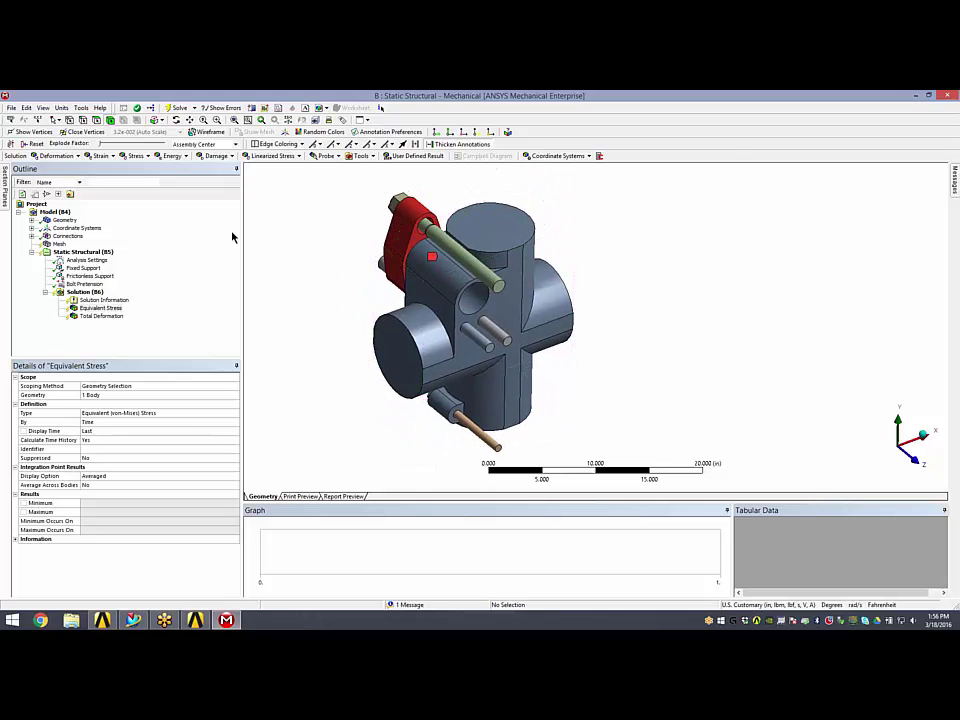
Re-solve the thickened-flange model and inspect the equivalent stress contour peaking at 7147.7 psi
{"action": "left_click", "coordinate": [178, 108]}
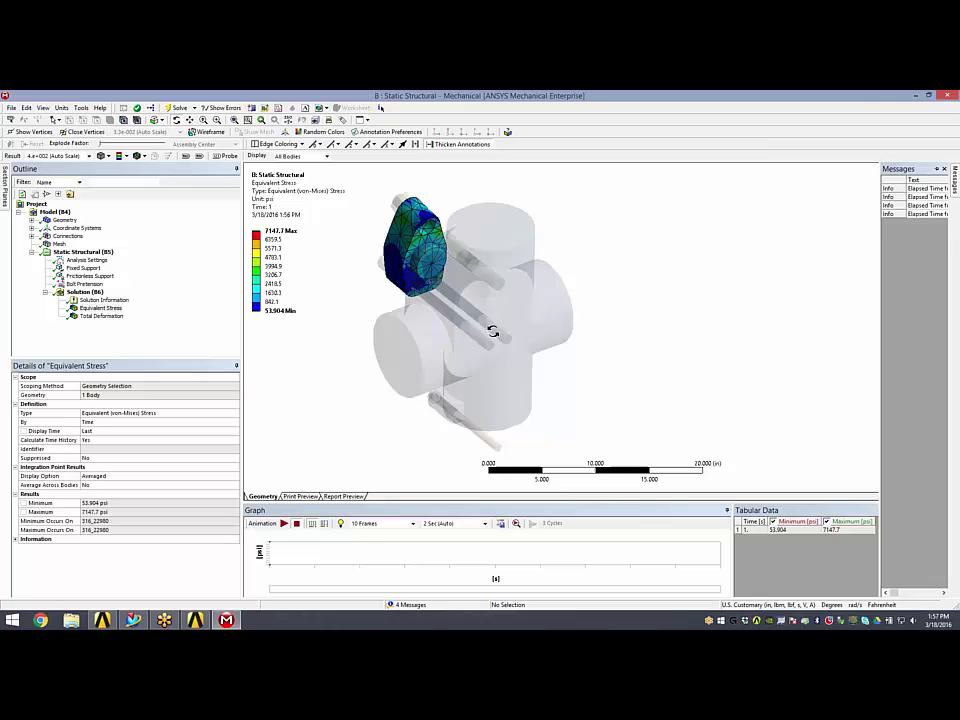
{"action": "left_click_drag", "start_coordinate": [476, 332], "coordinate": [476, 304]}
{"action": "left_click", "coordinate": [279, 240]}
Display Total Deformation and inspect its legend, showing a 0.0040868 in peak at the upper bolt
{"action": "left_click", "coordinate": [101, 316]}
{"action": "left_click", "coordinate": [283, 243]}
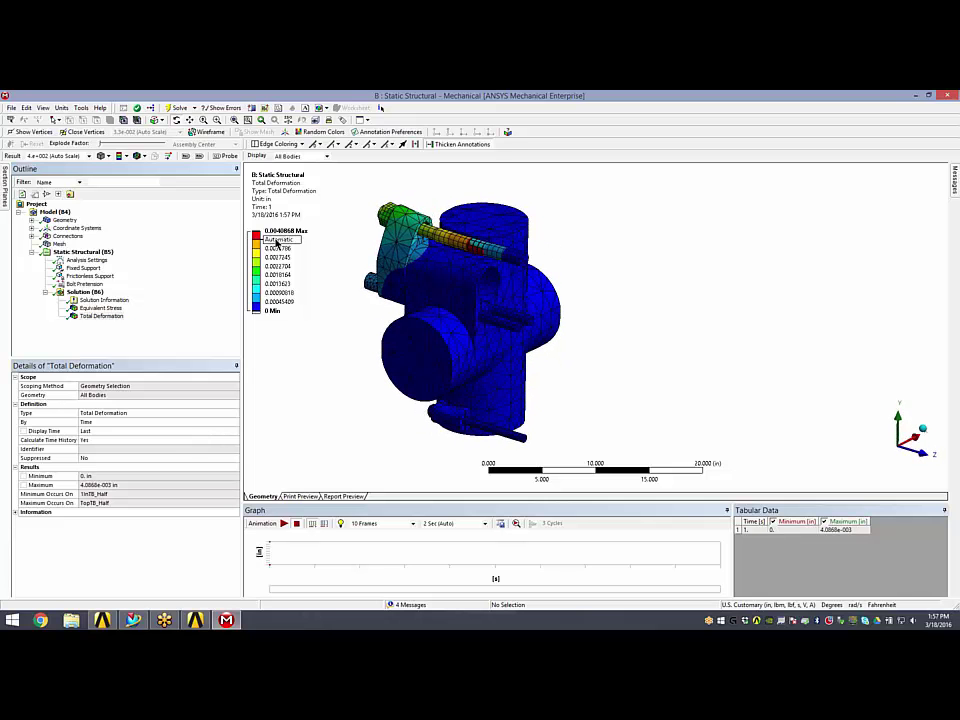
{"action": "left_click", "coordinate": [411, 259]}
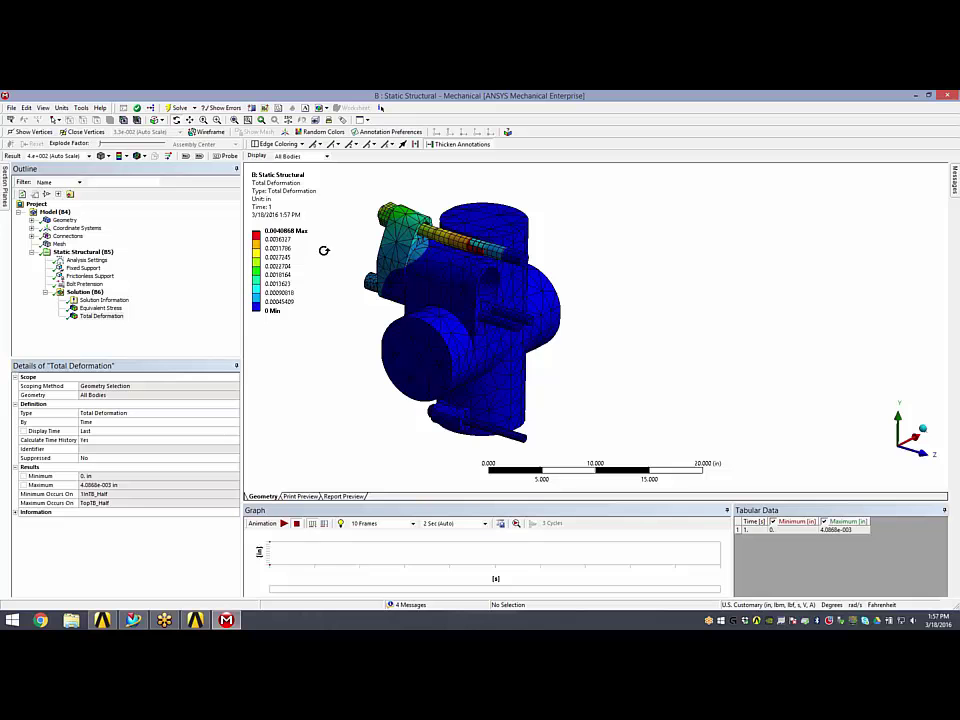
{"action": "left_click", "coordinate": [271, 241]}
{"action": "key", "text": "Escape"}
{"action": "left_click", "coordinate": [288, 243]}
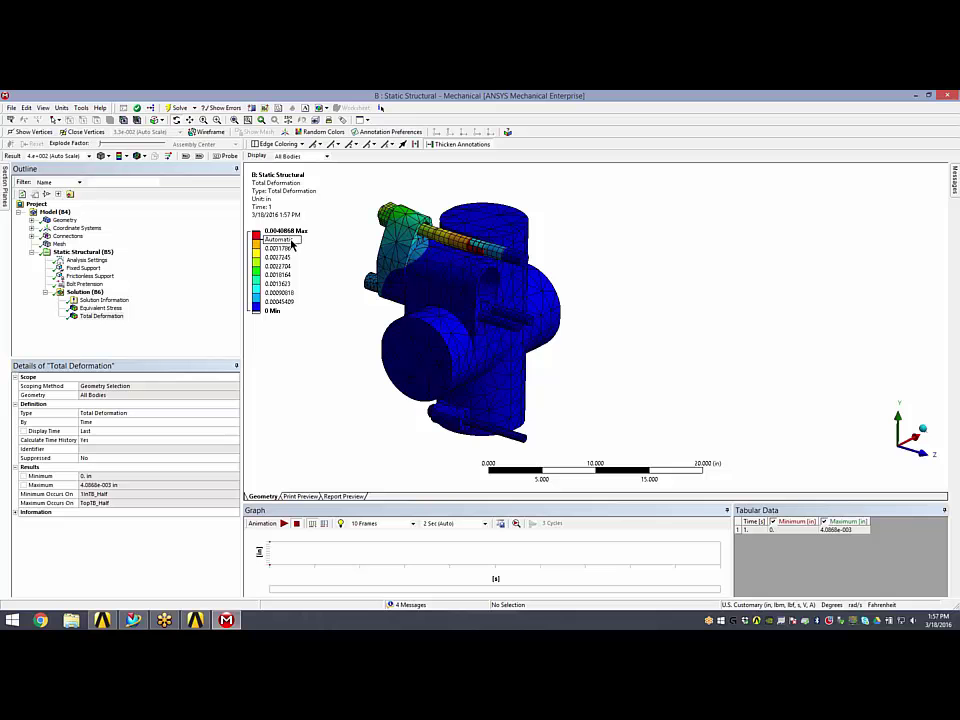
{"action": "left_click", "coordinate": [342, 368]}
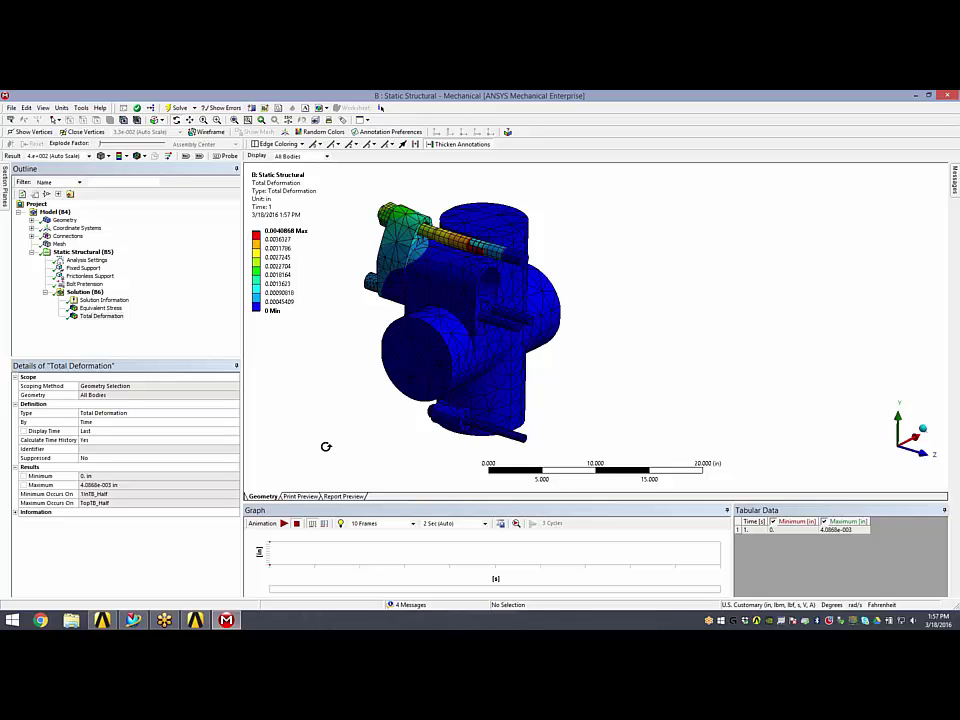